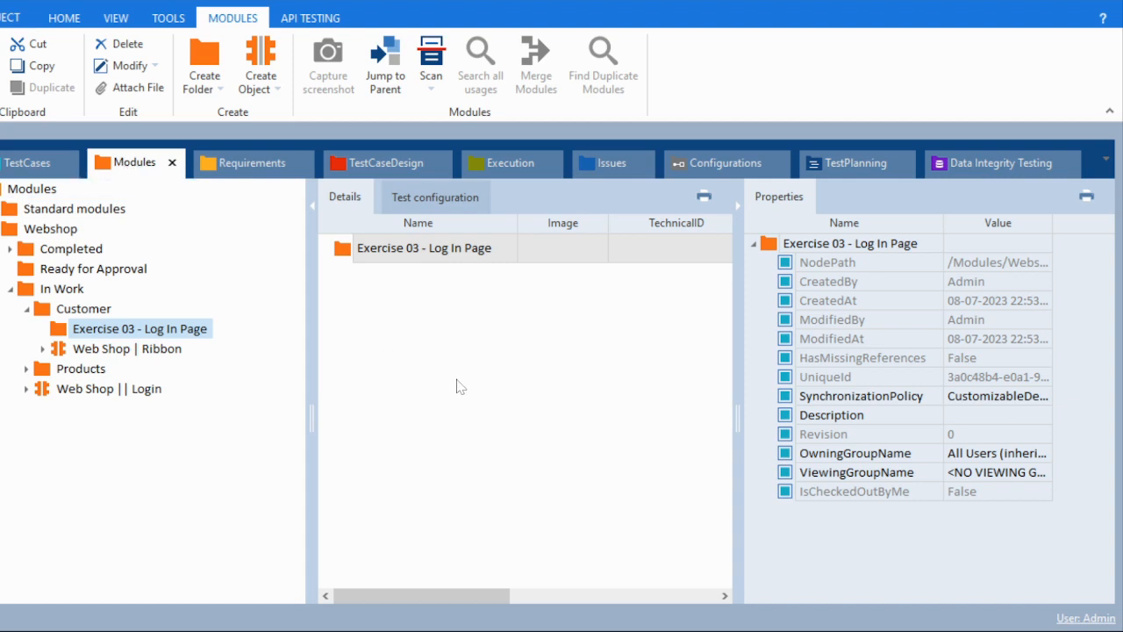
left_click(27, 166)
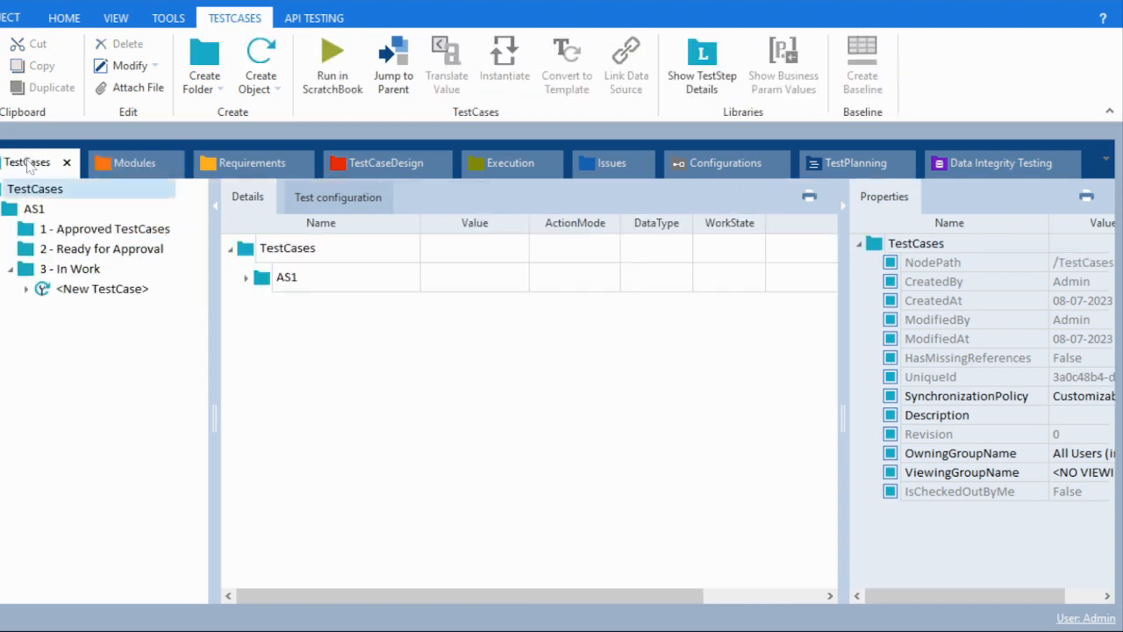
left_click(130, 163)
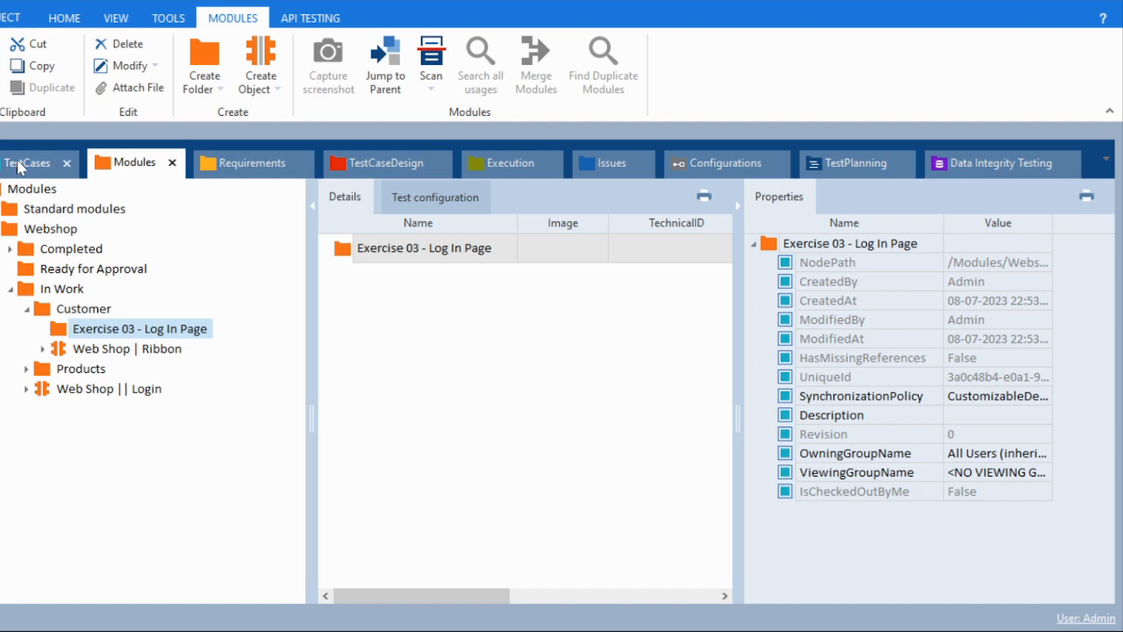
left_click(19, 168)
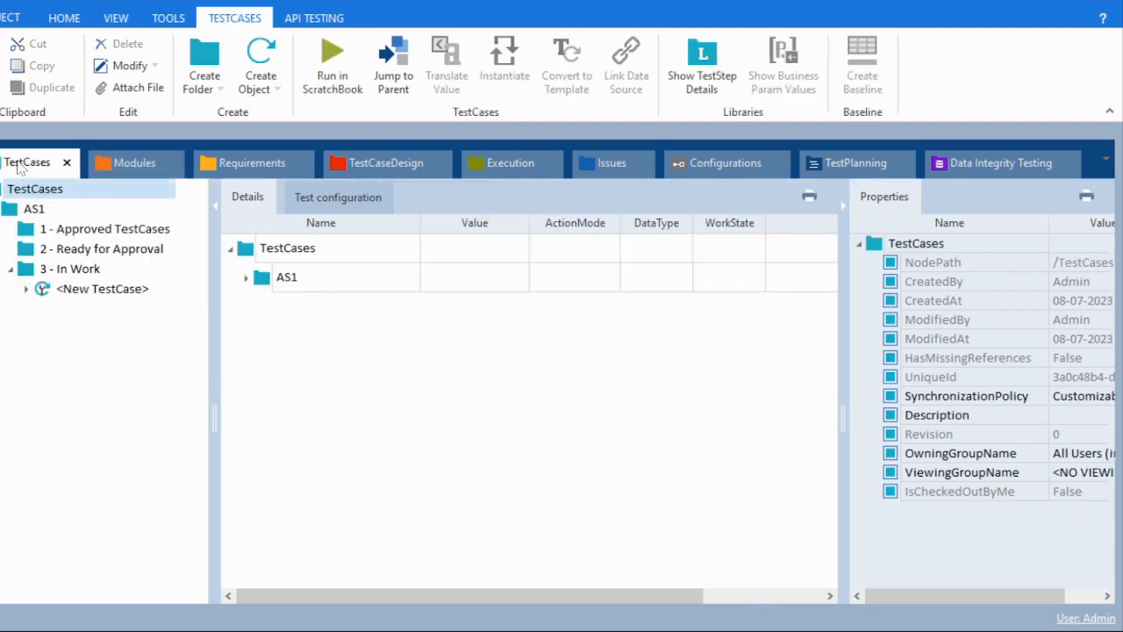
left_click(136, 165)
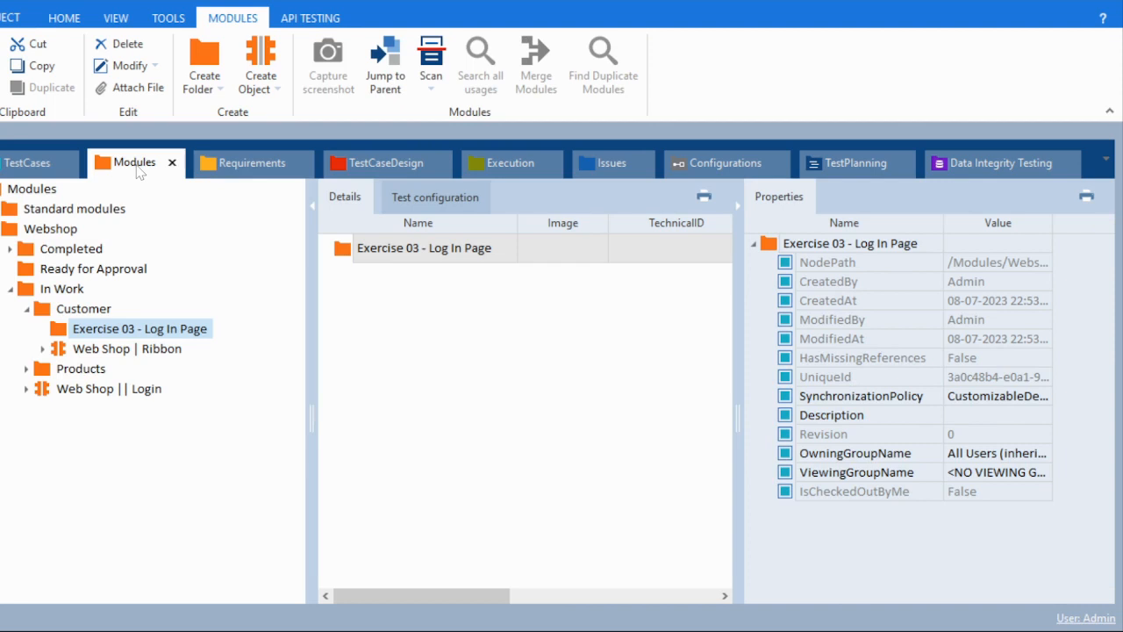
left_click(42, 171)
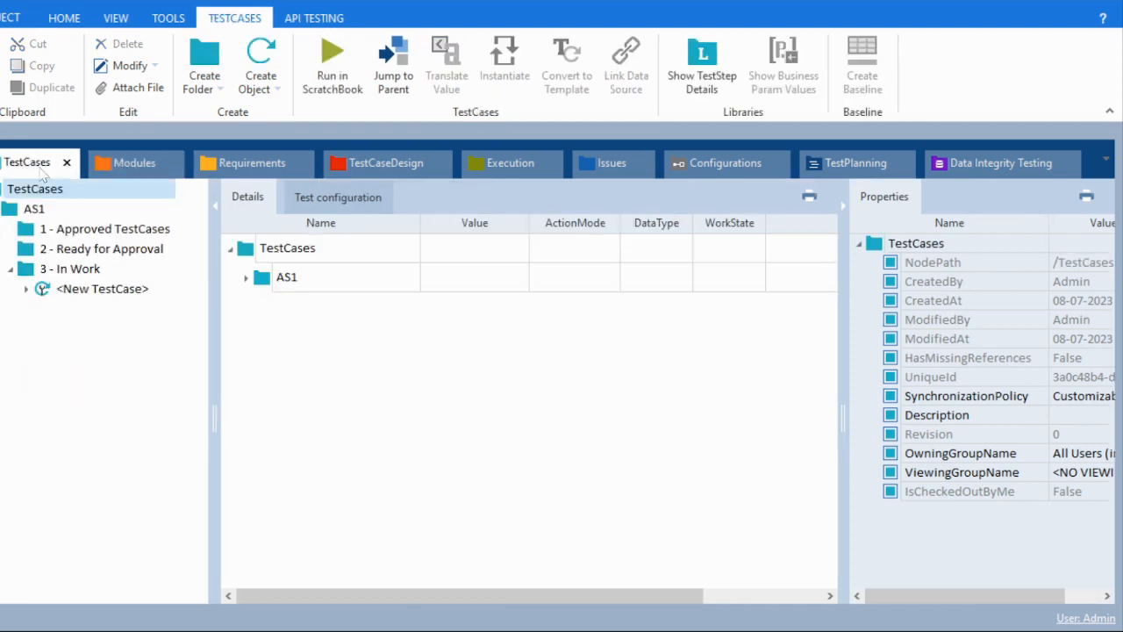
left_click(136, 165)
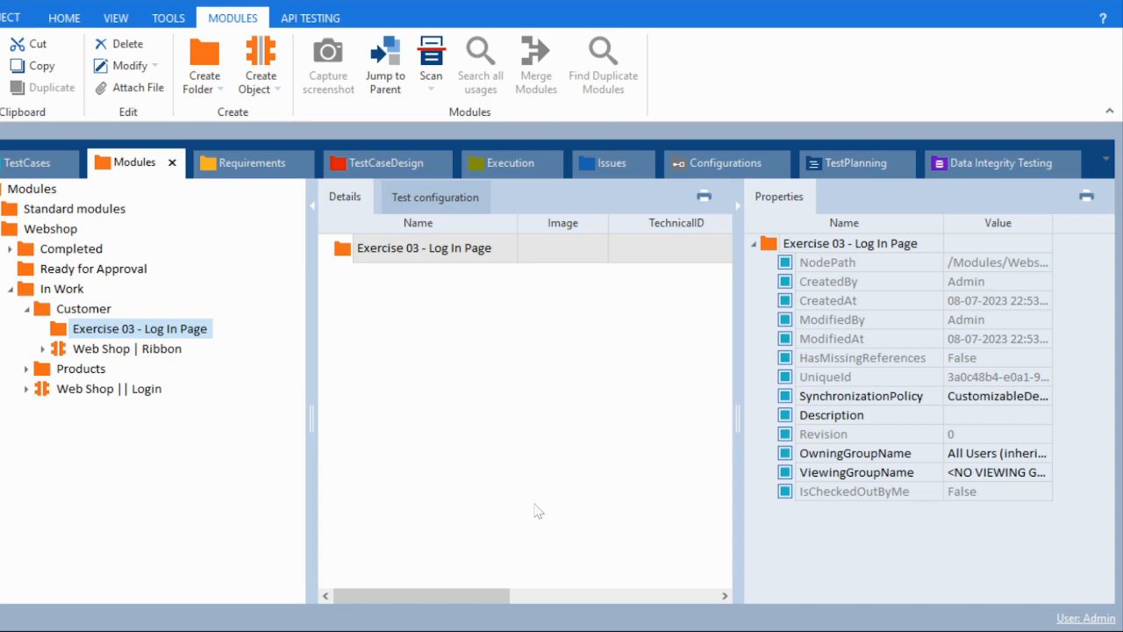
Set the Windows display scale to 100% and return to Tosca Commander
left_click(1121, 627)
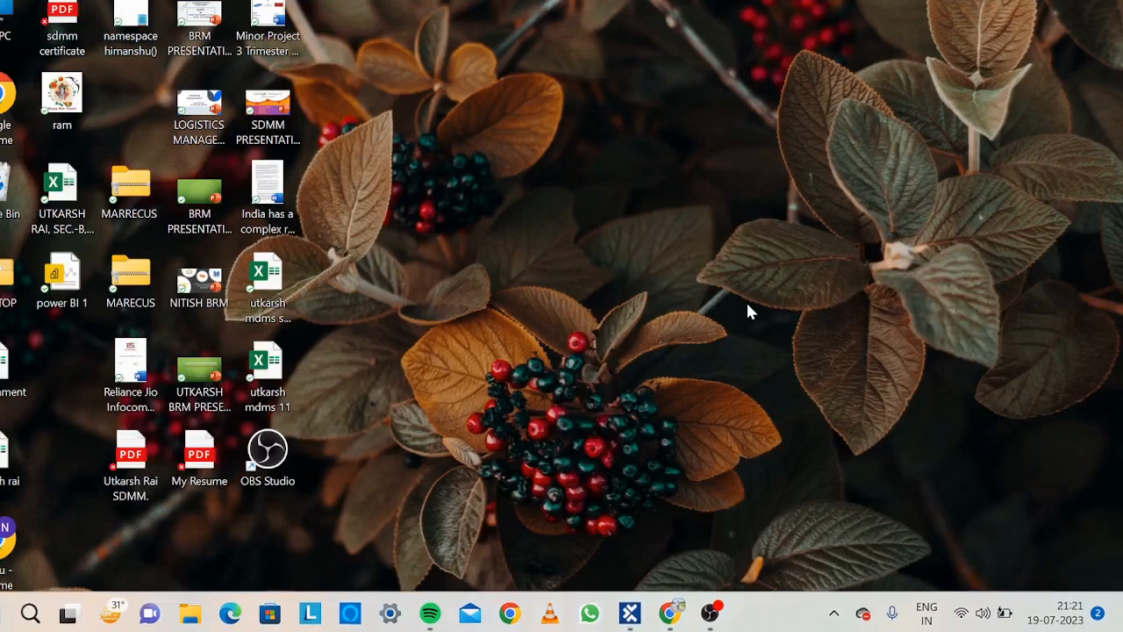
right_click(677, 281)
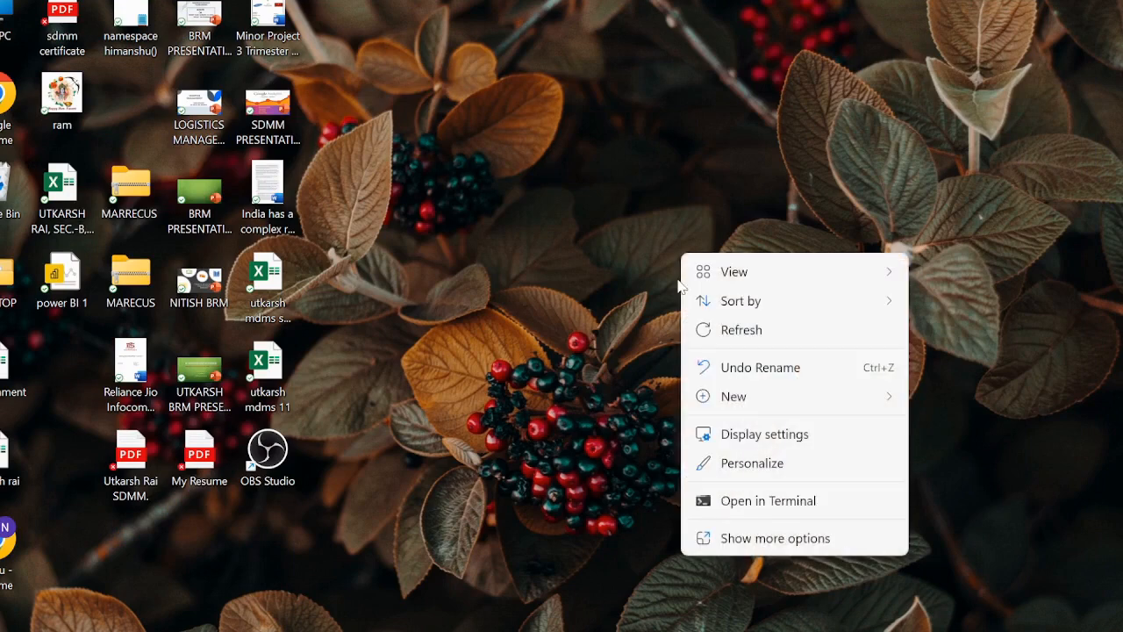
left_click(753, 438)
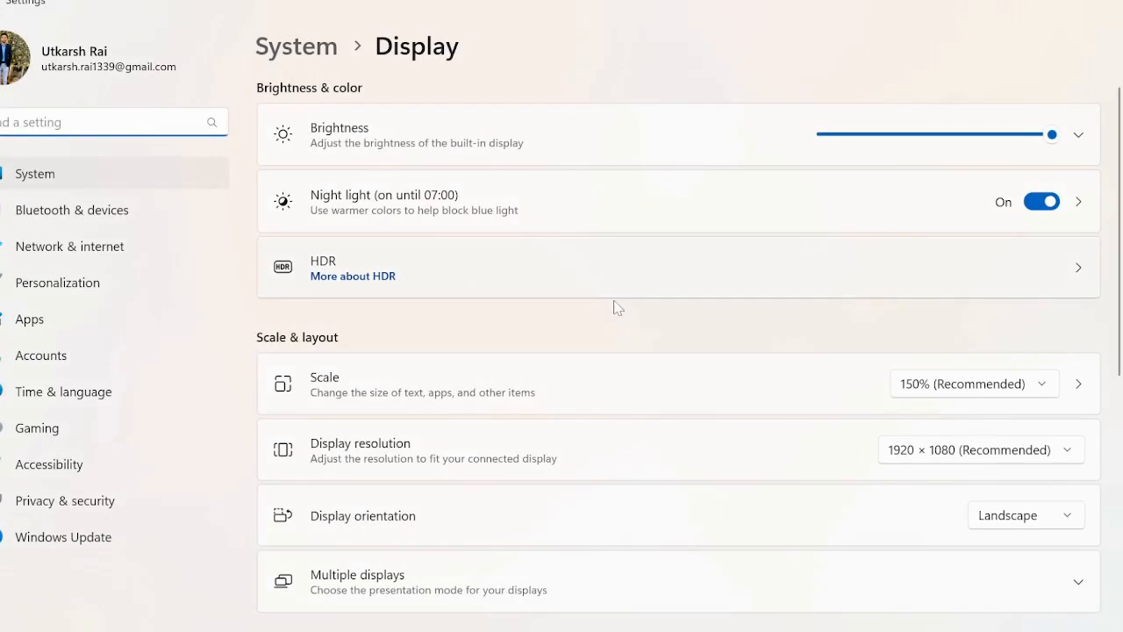
left_click(995, 384)
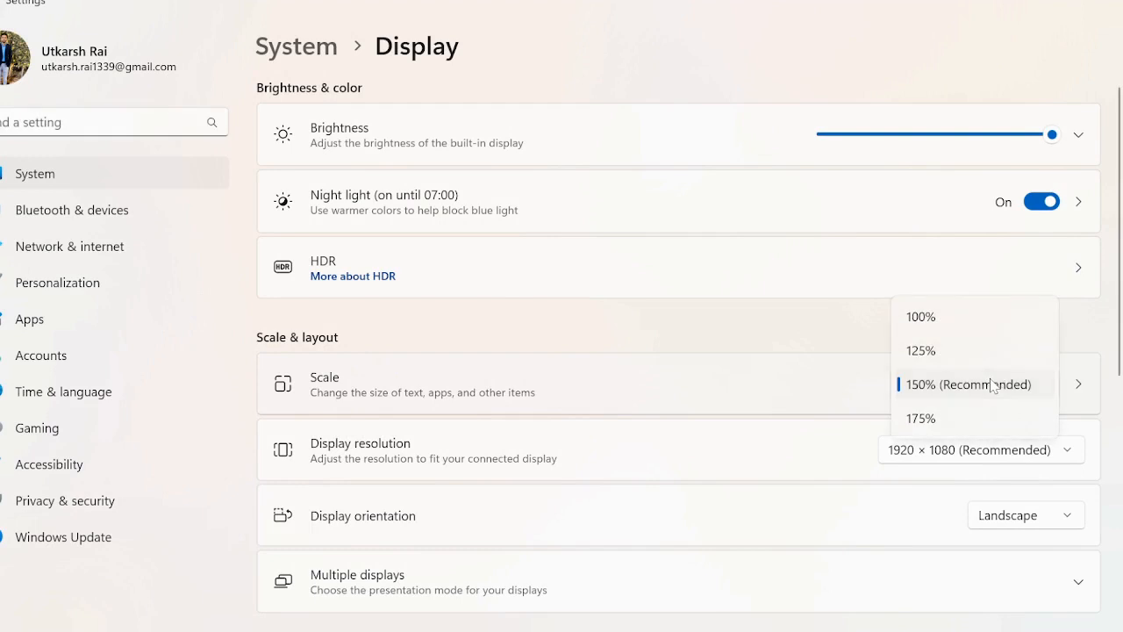
left_click(909, 329)
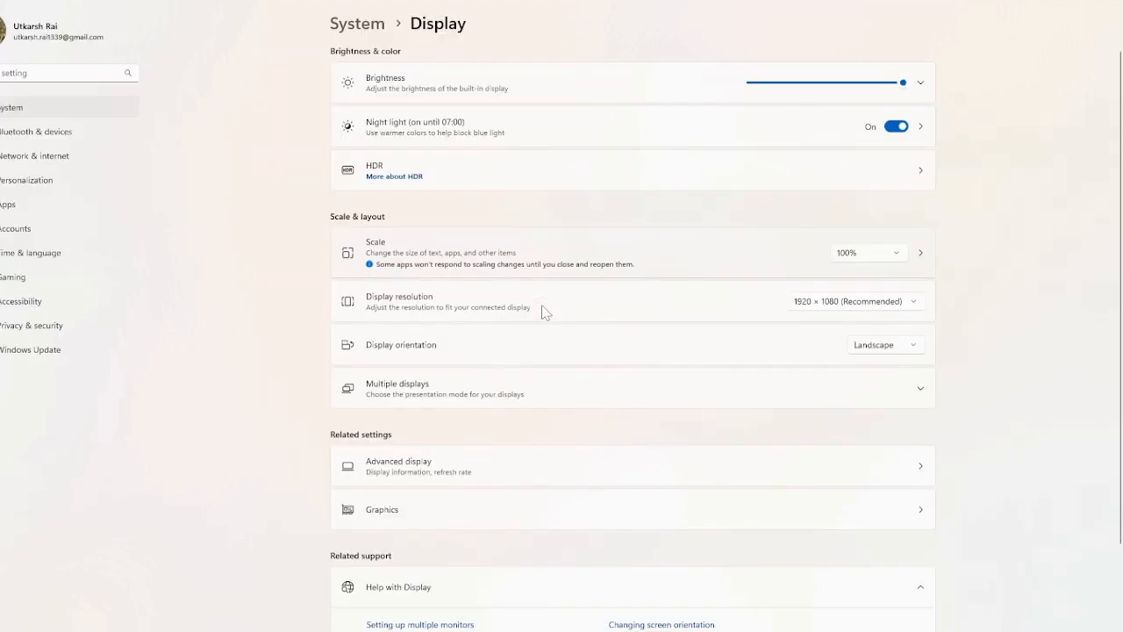
key("alt+Tab")
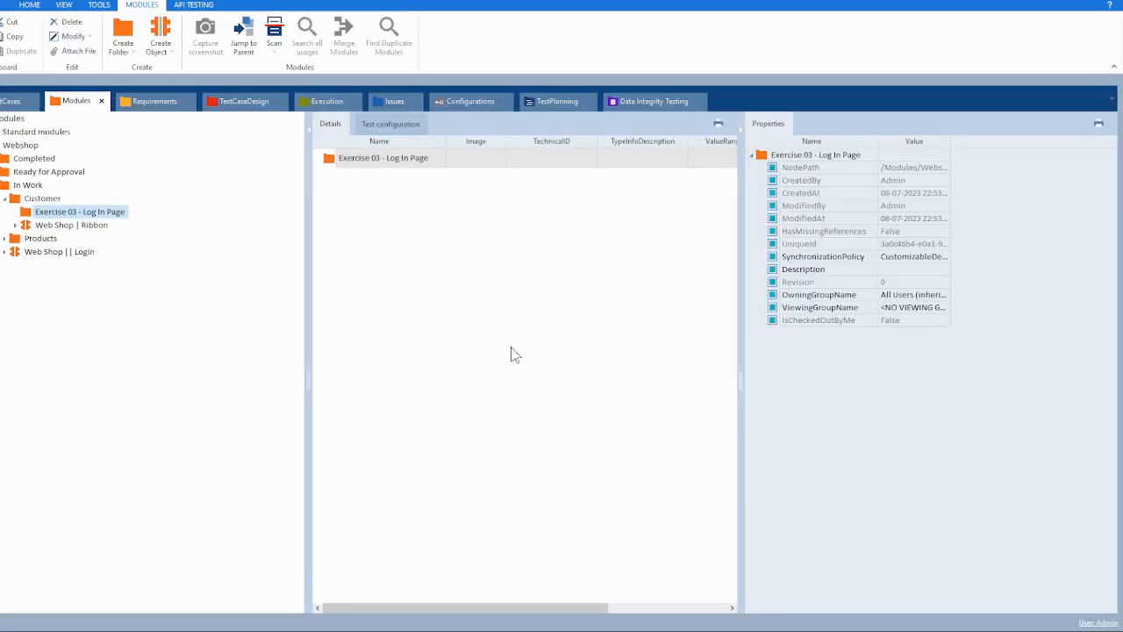
Switch to Chrome, leave the full-screen lesson video and maximize the browser window
mouse_move(465, 629)
left_click(436, 619)
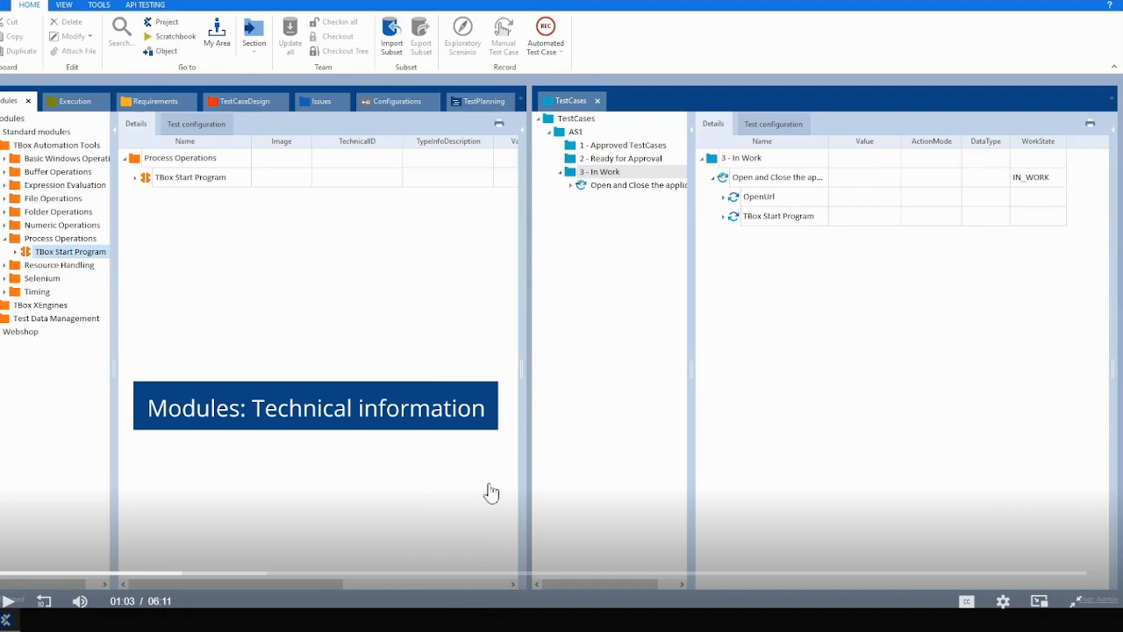
key("Escape")
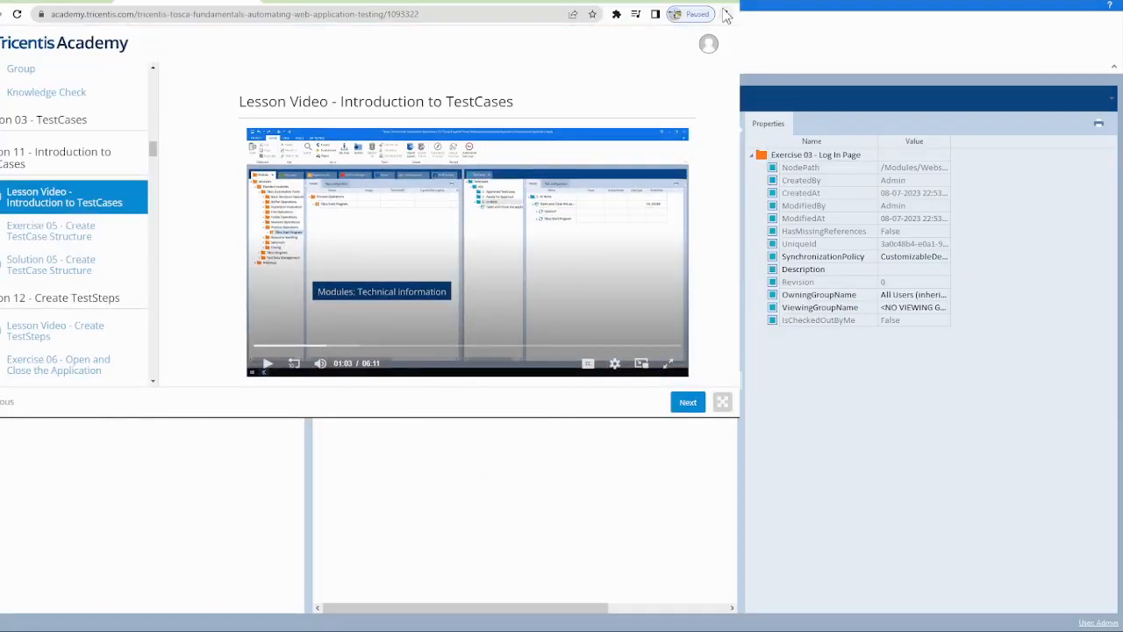
left_click_drag(700, 2, 569, 16)
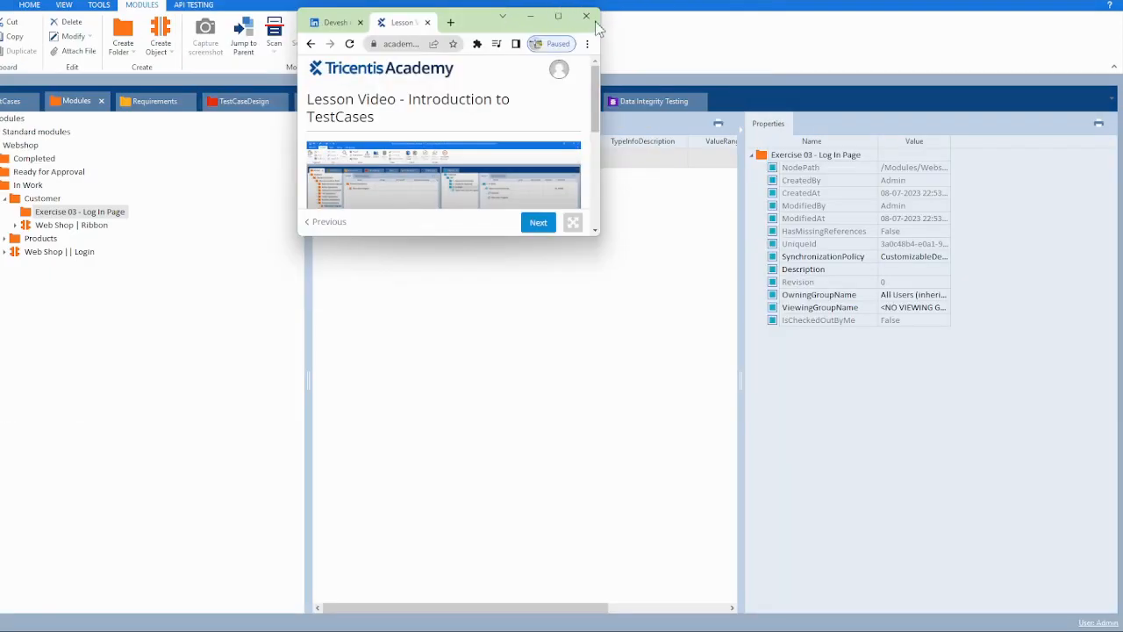
left_click(559, 16)
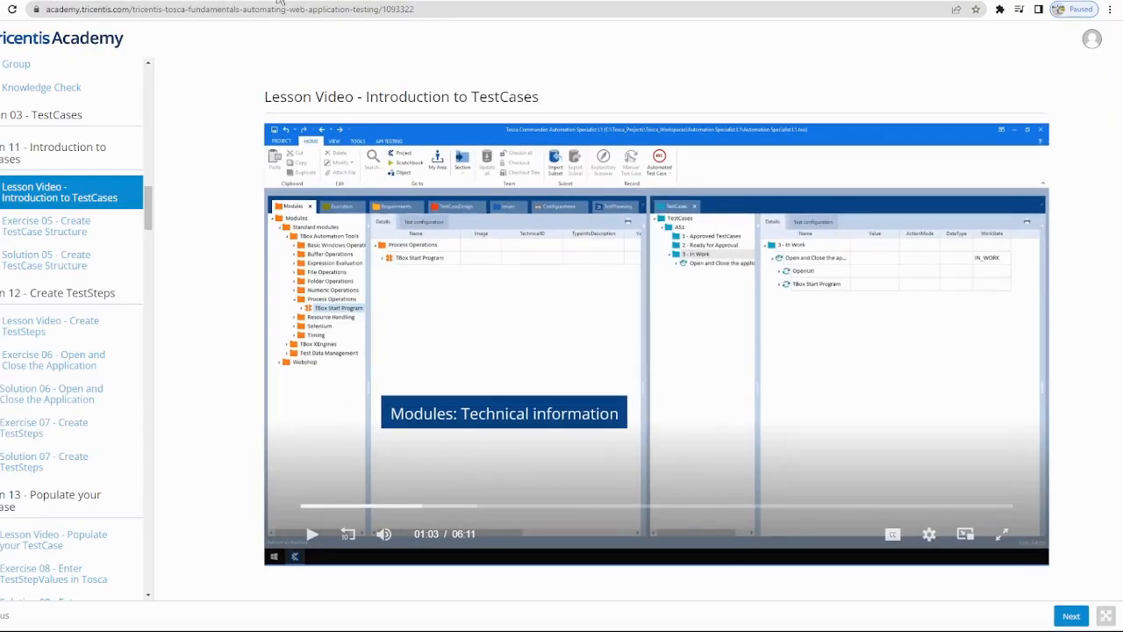
Search the web for "tricentis webshop" in a new tab and open the Demo Web Shop's login page
key("ctrl+t")
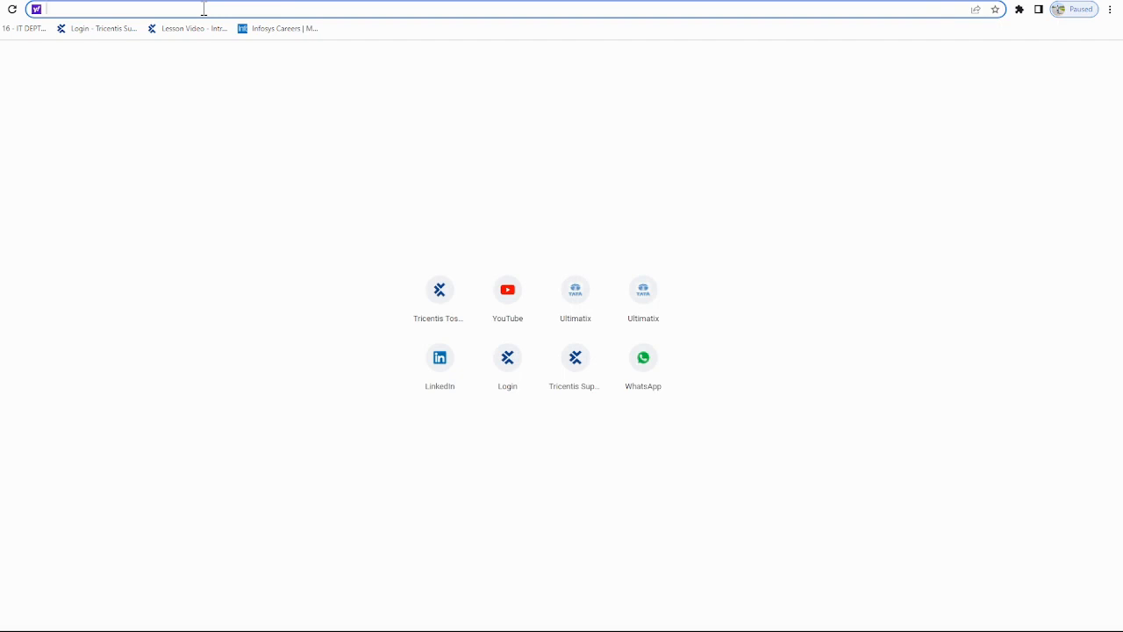
type("Tri")
key("Return")
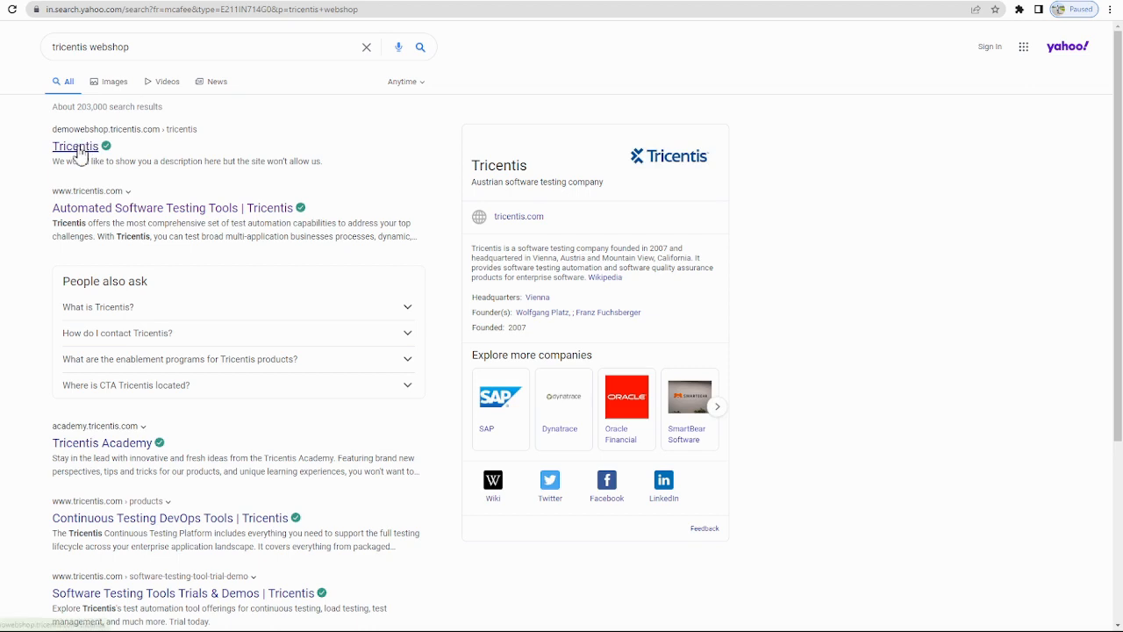
left_click(79, 148)
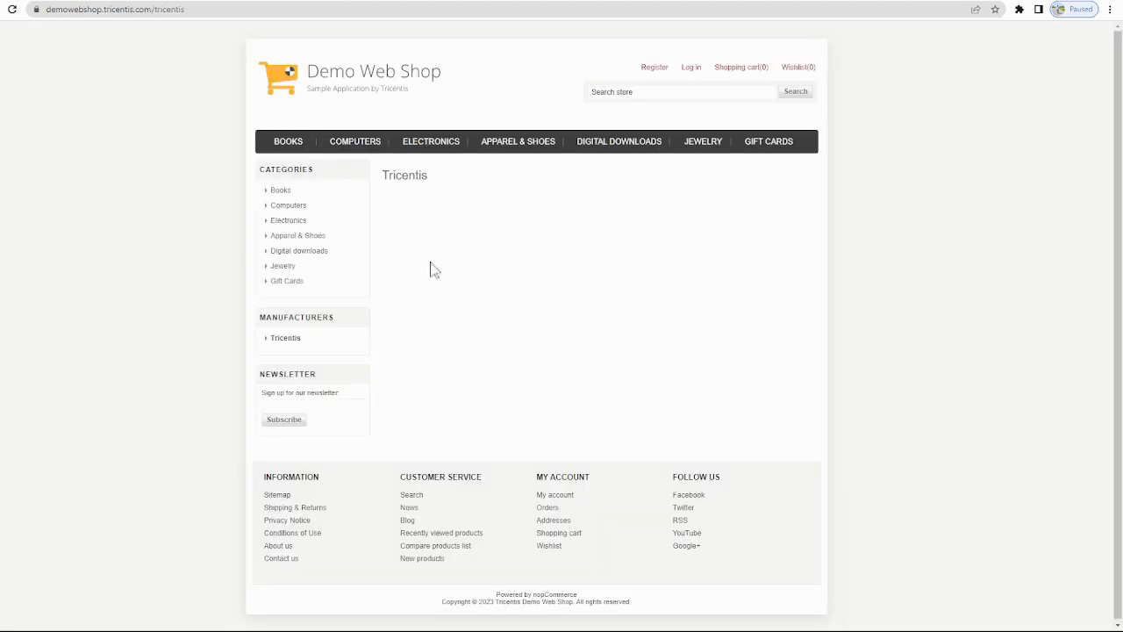
left_click(692, 69)
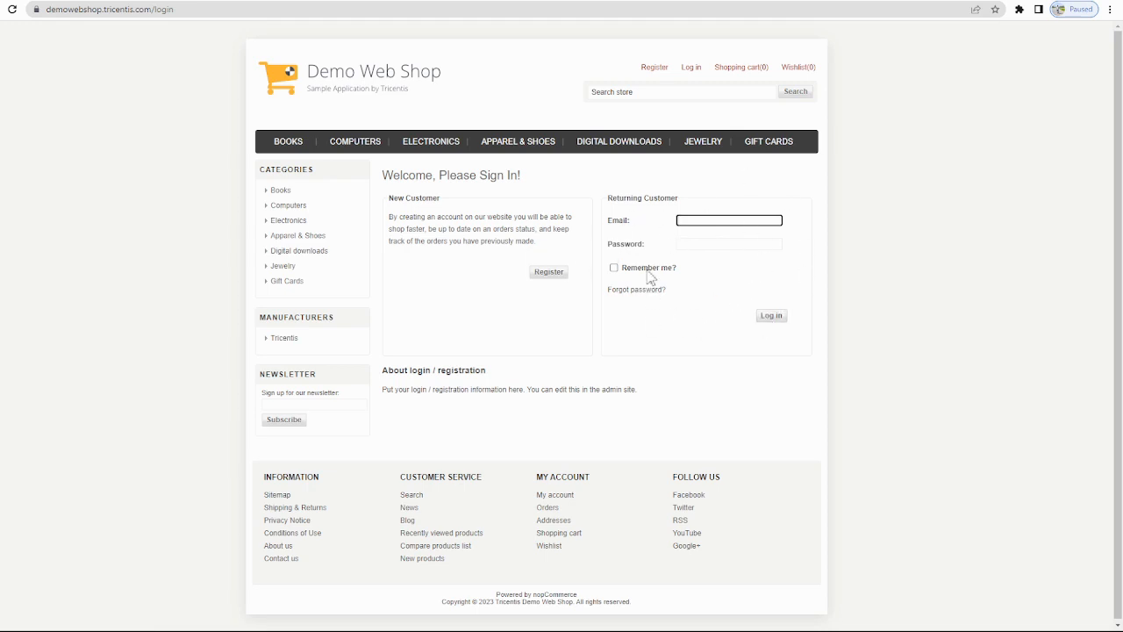
Switch to Tosca Commander and start an application scan of the Demo Web Shop login page from the Exercise 03 - Log In Page folder
mouse_move(662, 631)
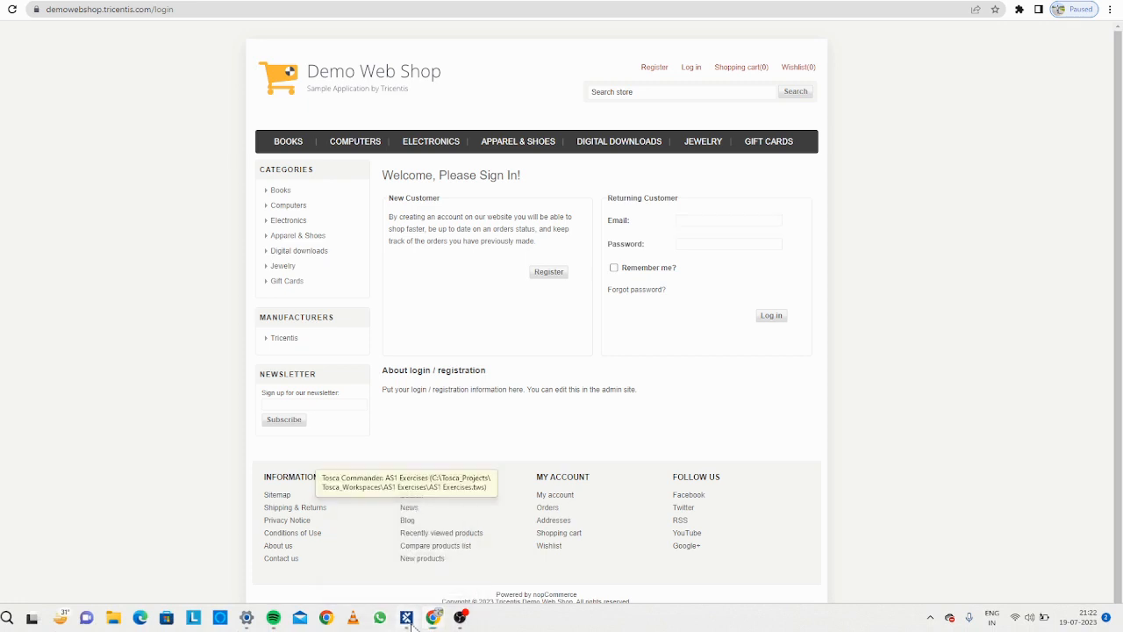
left_click(407, 619)
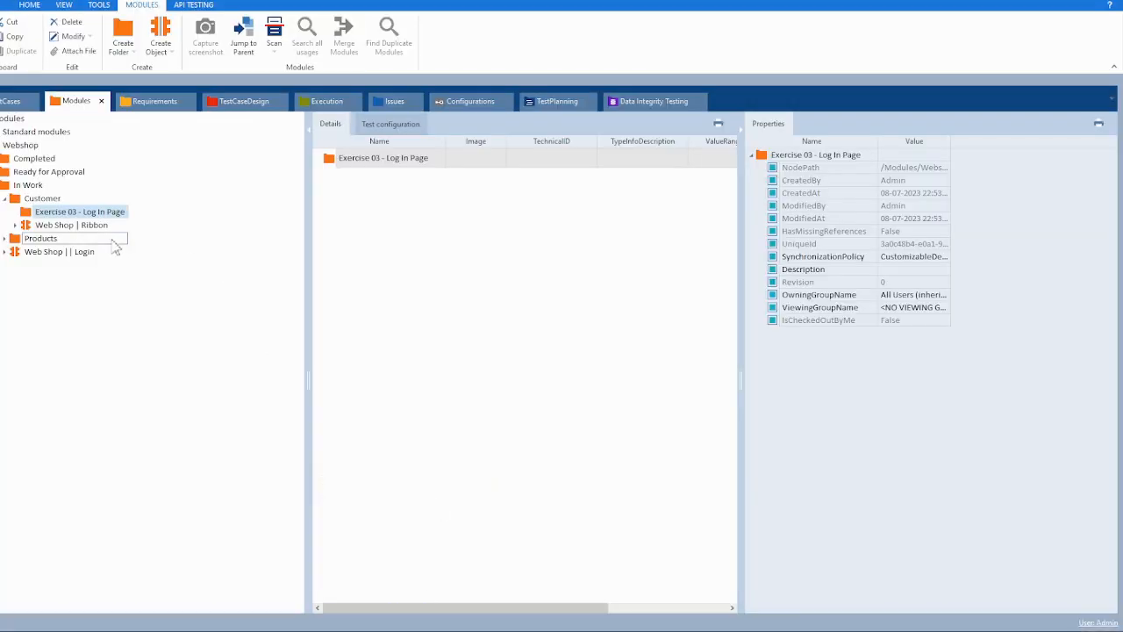
left_click(70, 215)
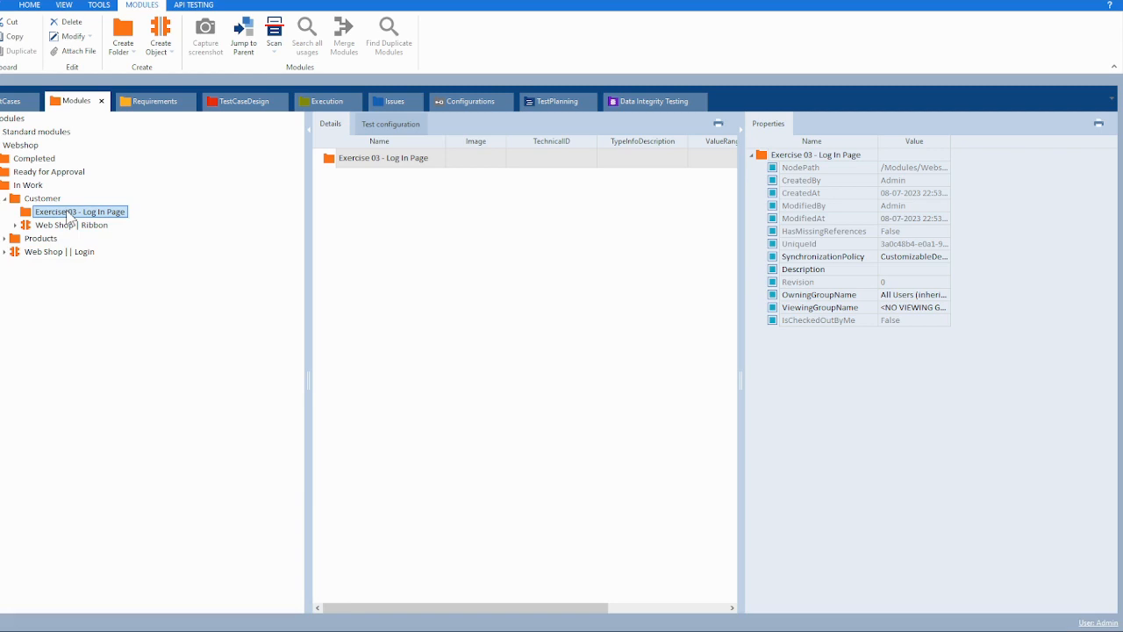
right_click(70, 216)
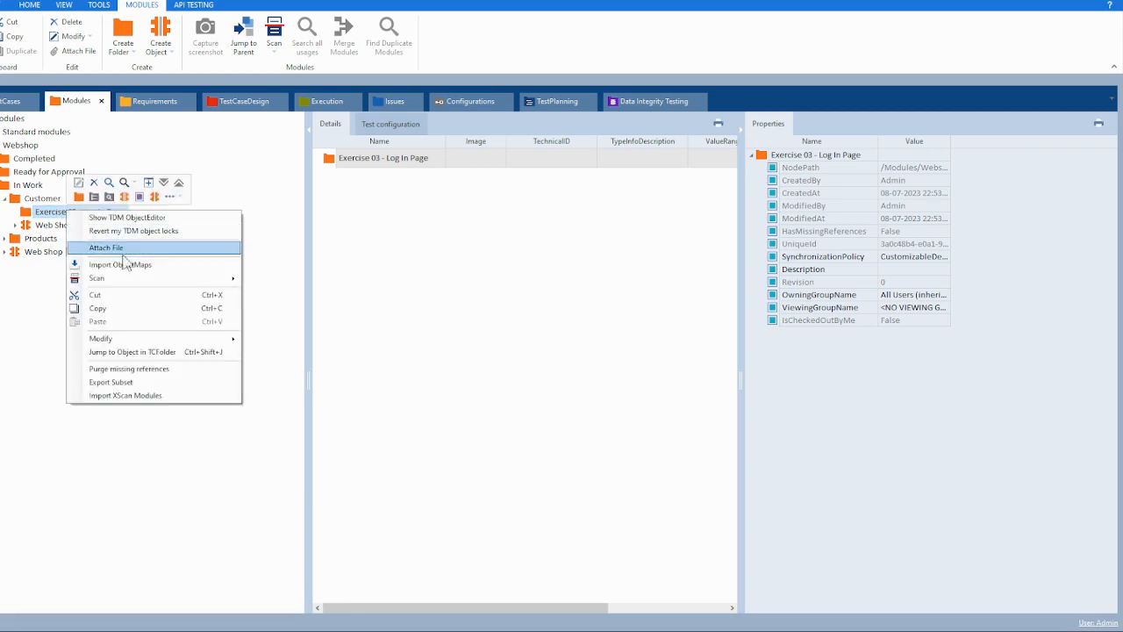
mouse_move(215, 279)
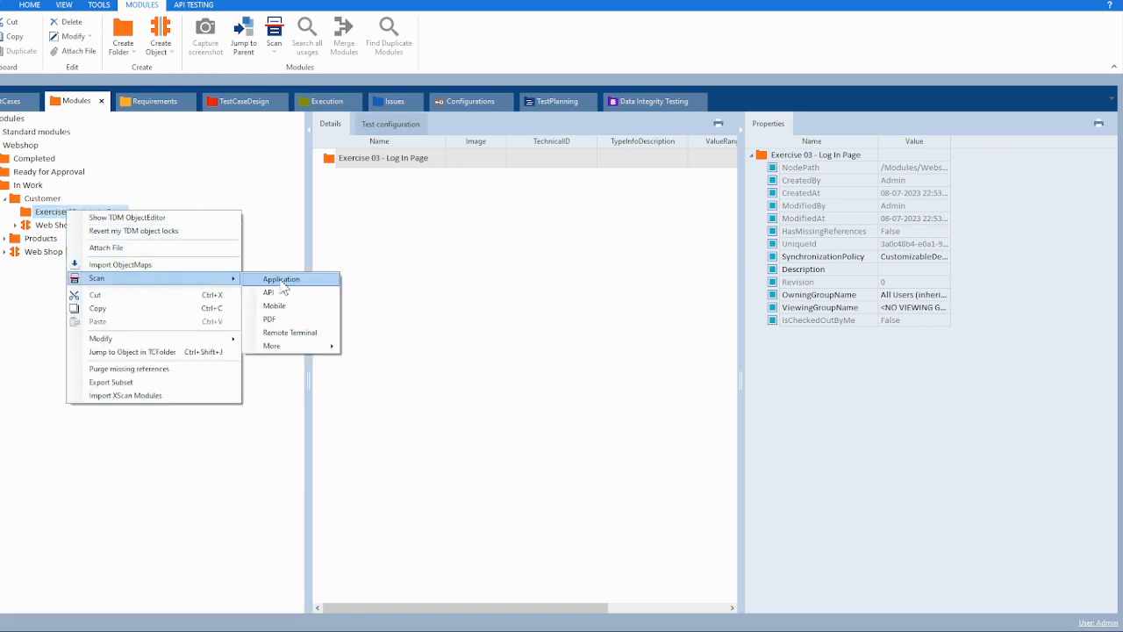
left_click(280, 280)
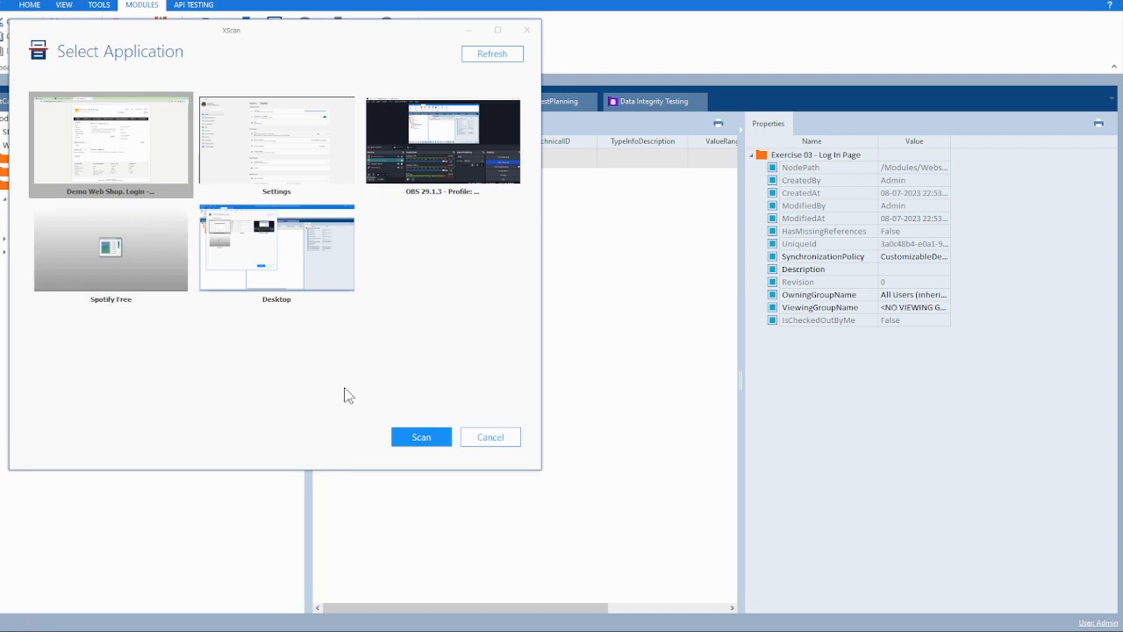
left_click(418, 439)
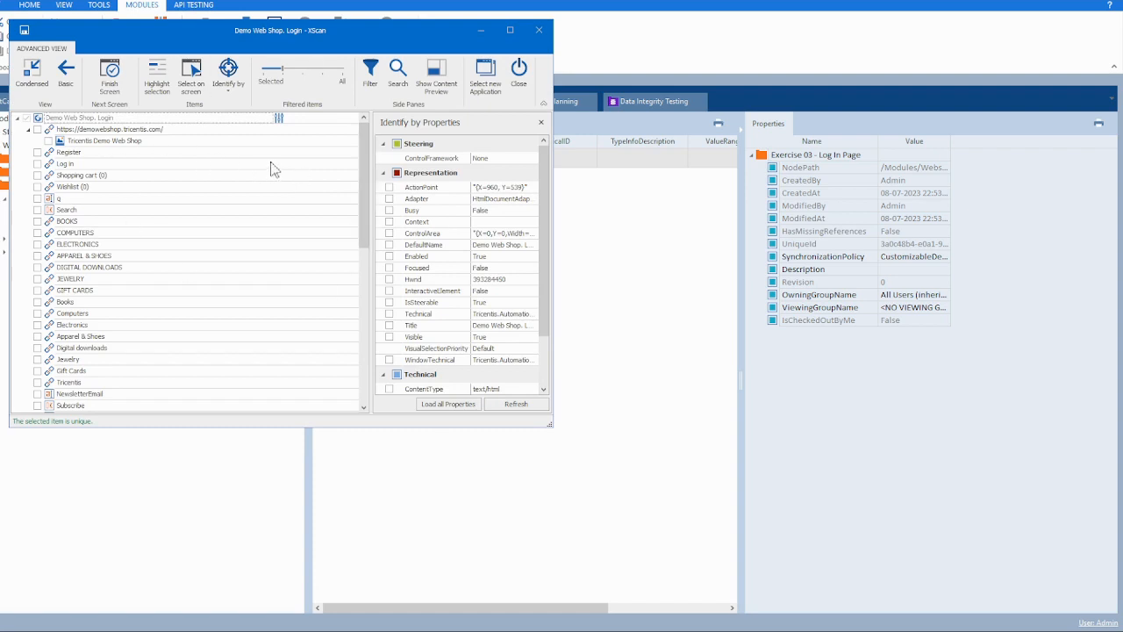
Show the web shop login page behind the XScan window and switch XScan to the Basic view
mouse_move(474, 629)
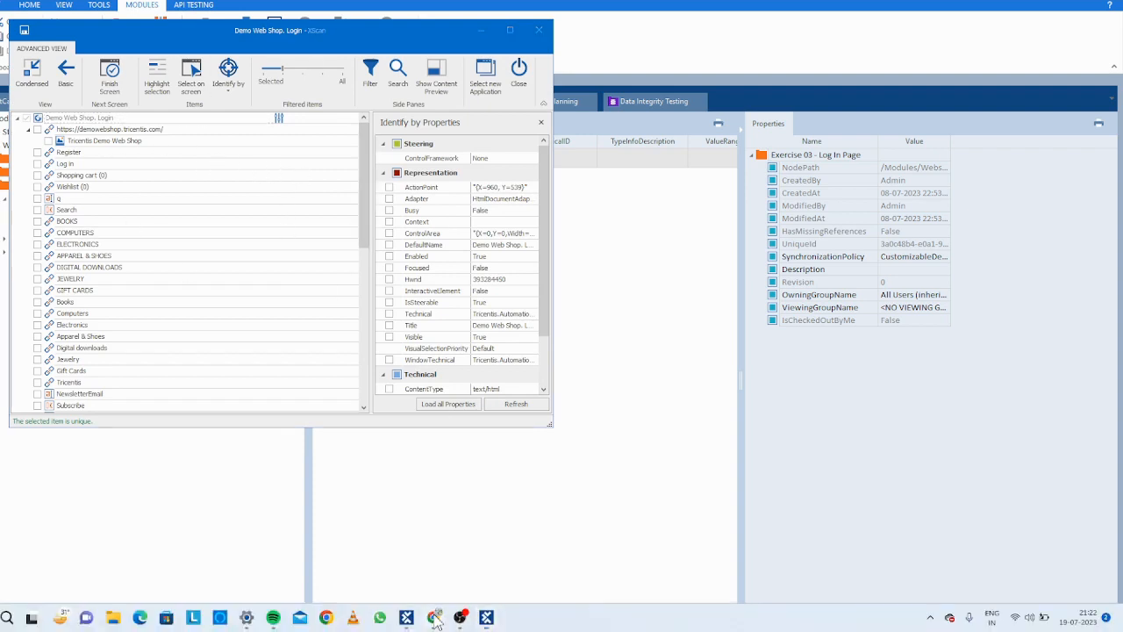
left_click(434, 618)
left_click(485, 618)
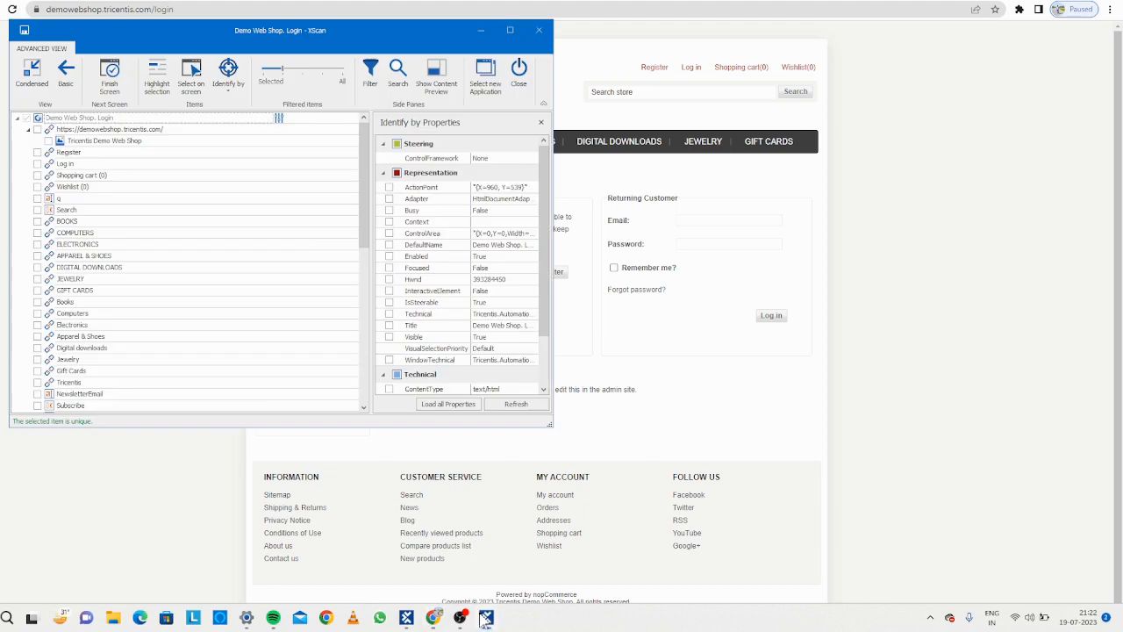
left_click(67, 75)
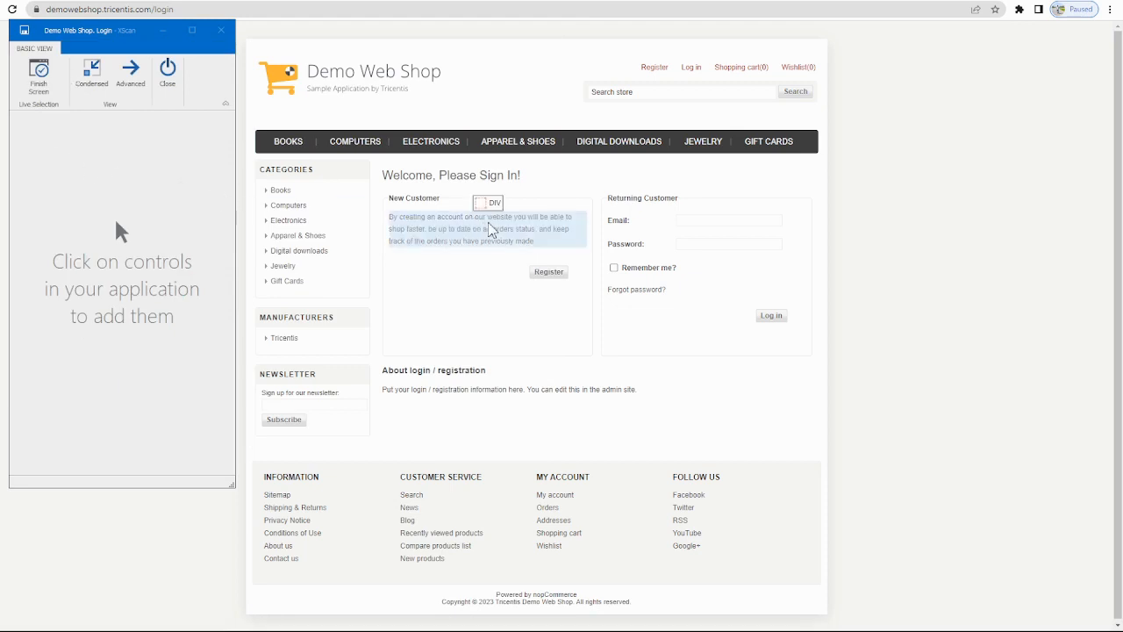
Add the Email, Password, Remember me?, Forgot password? and Log in controls of the login page to the scan
left_click(711, 221)
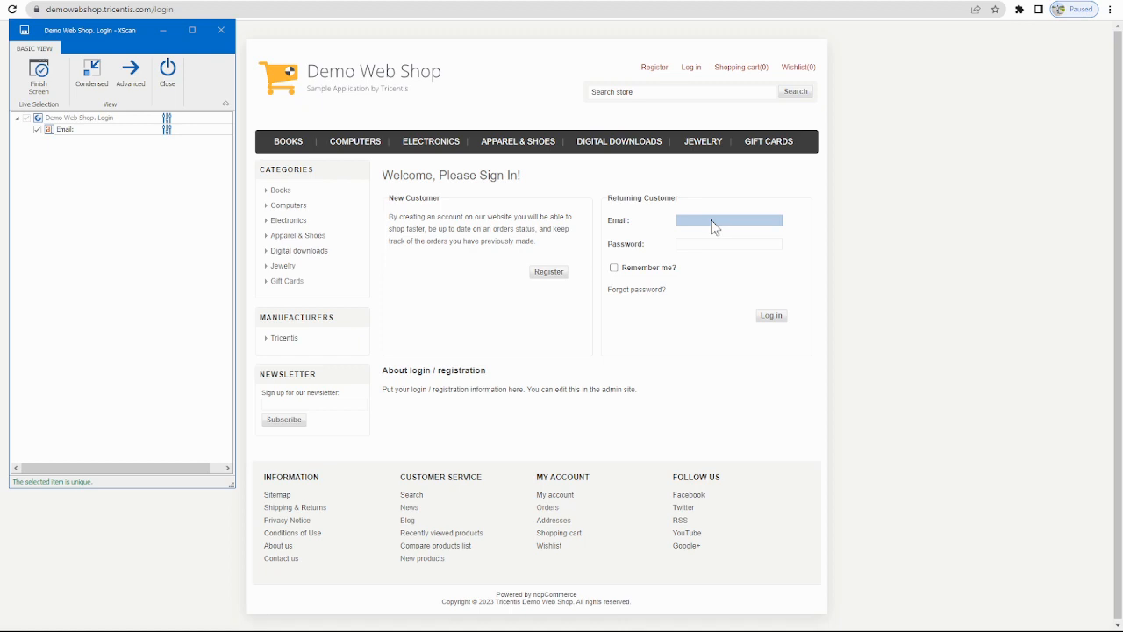
left_click(714, 245)
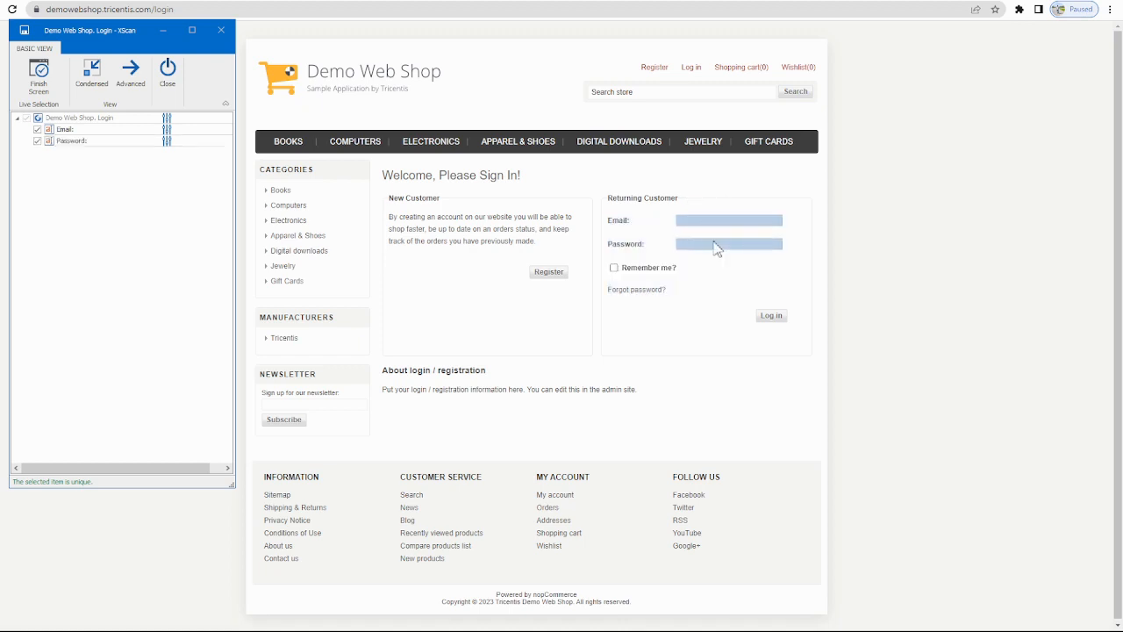
left_click(617, 273)
left_click(641, 291)
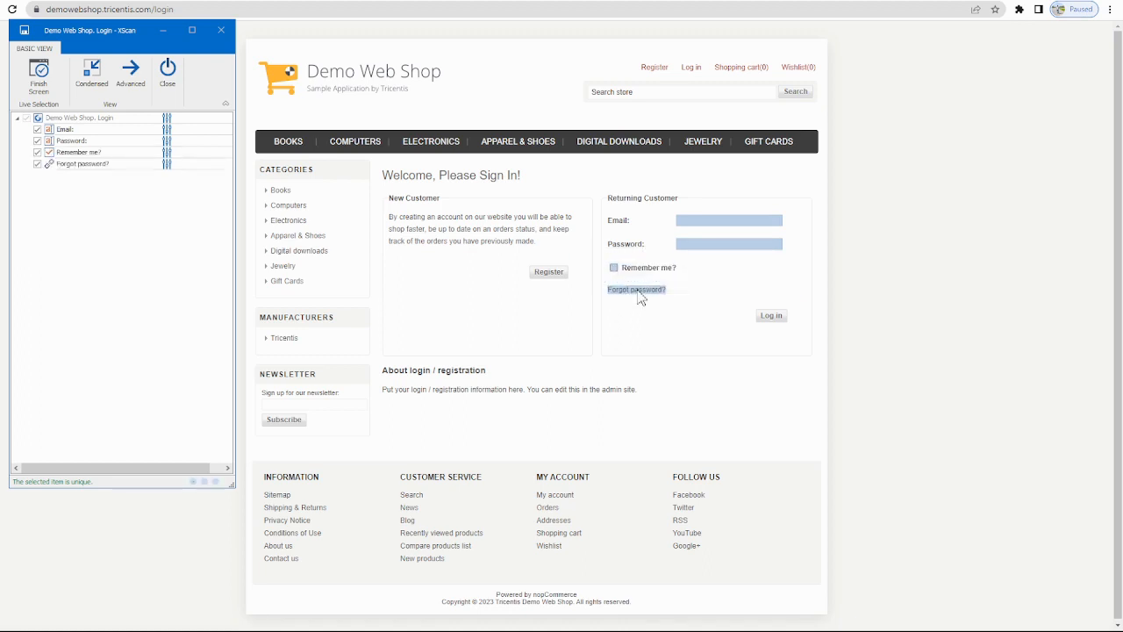
left_click(772, 317)
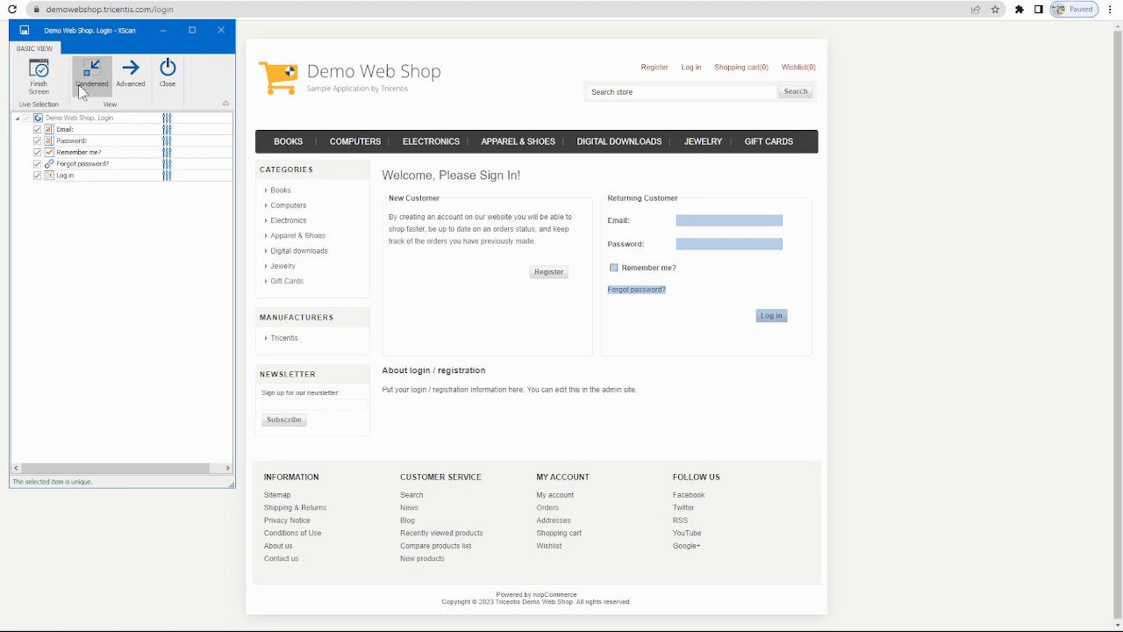
Rename the scanned screen to Web Shop Login Page and save it as a module
left_click(115, 123)
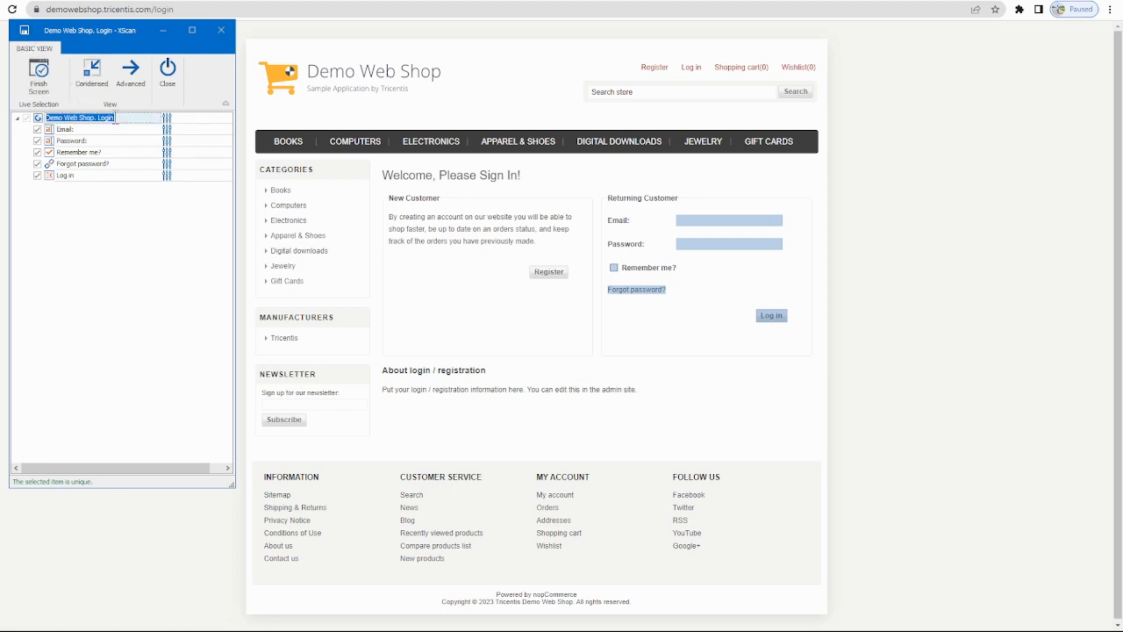
type("Web")
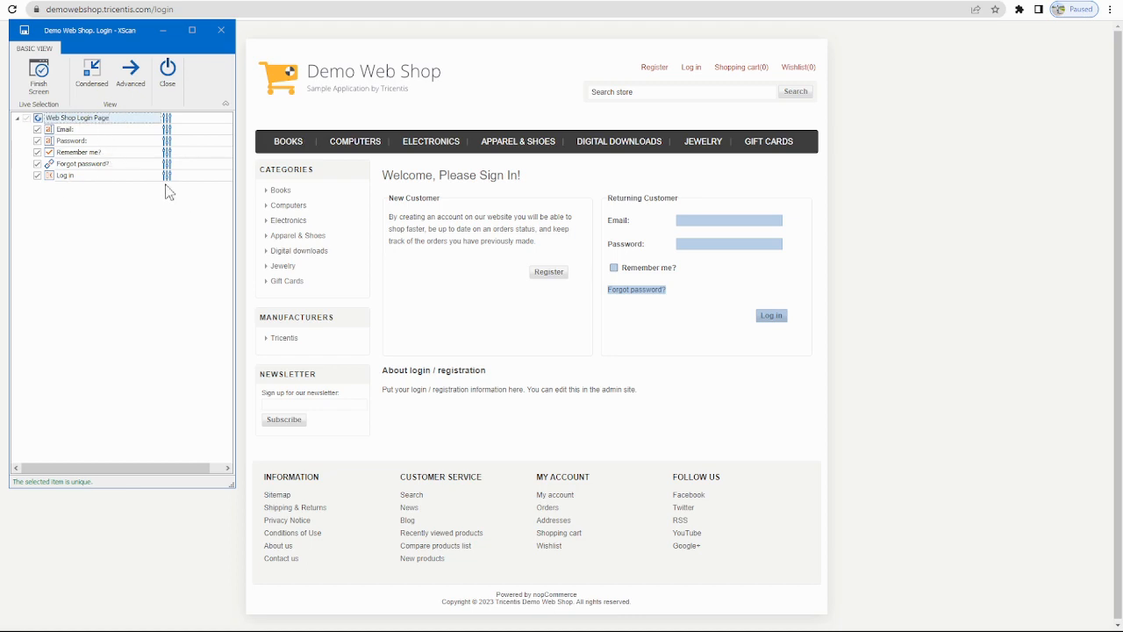
left_click(25, 30)
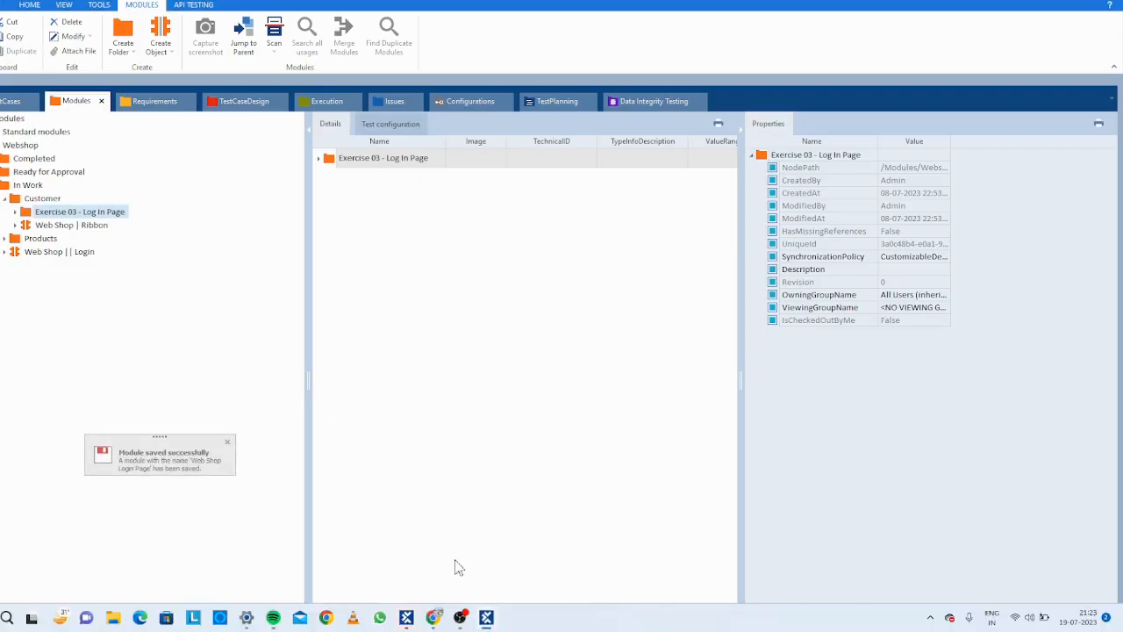
Close XScan and, back in Tosca Commander, expand the Exercise 03 - Log In Page folder to show the Web Shop Login Page module's controls
left_click(486, 619)
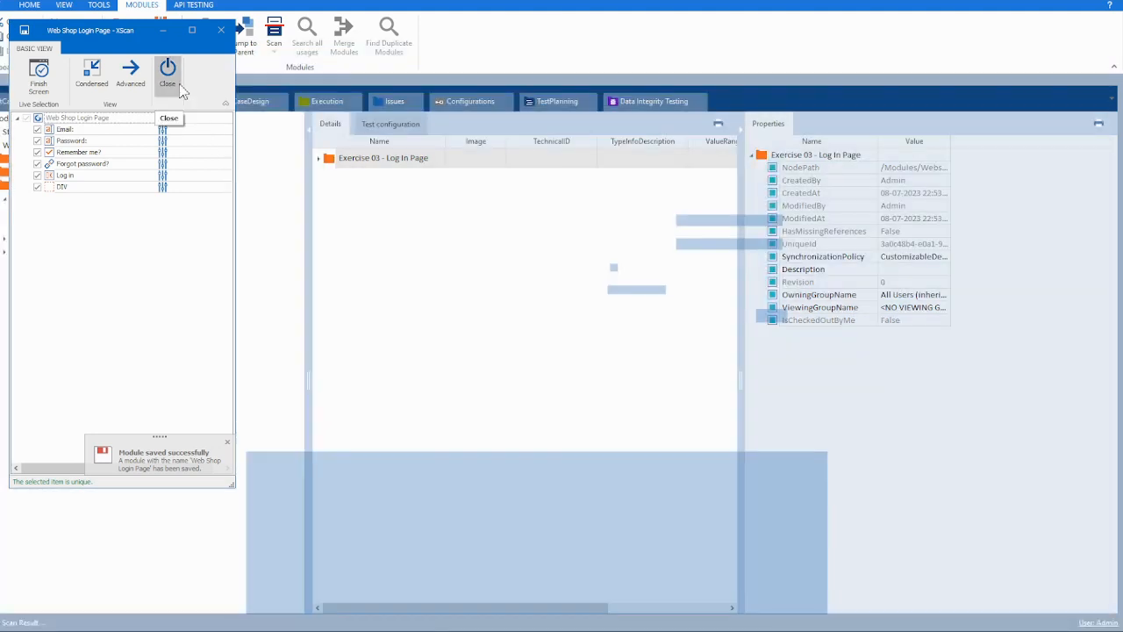
left_click(181, 92)
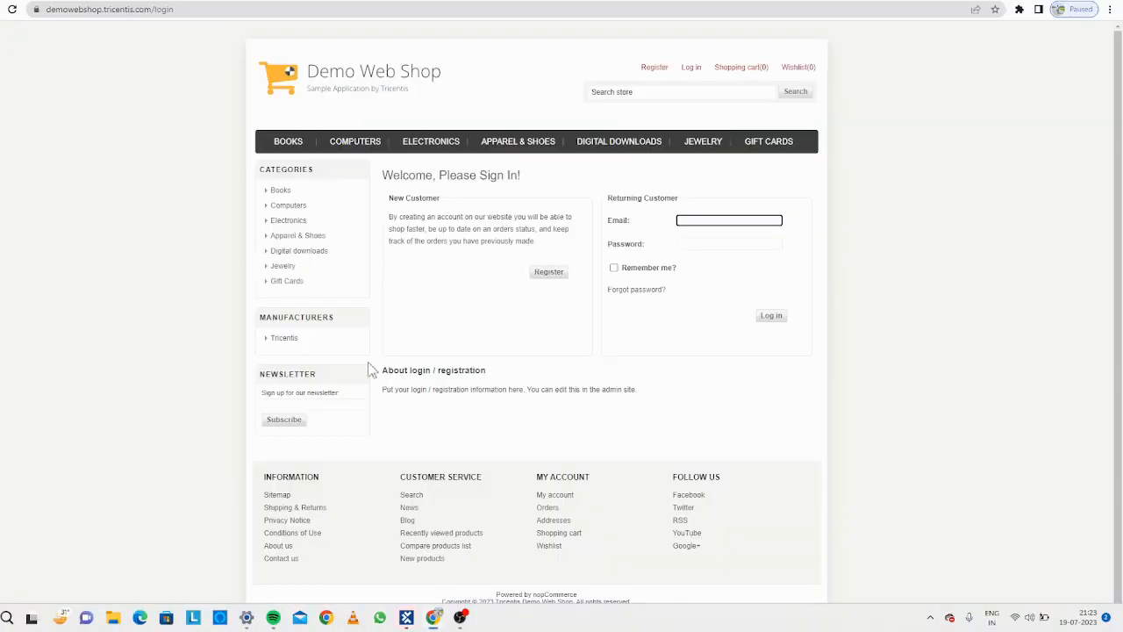
left_click(408, 618)
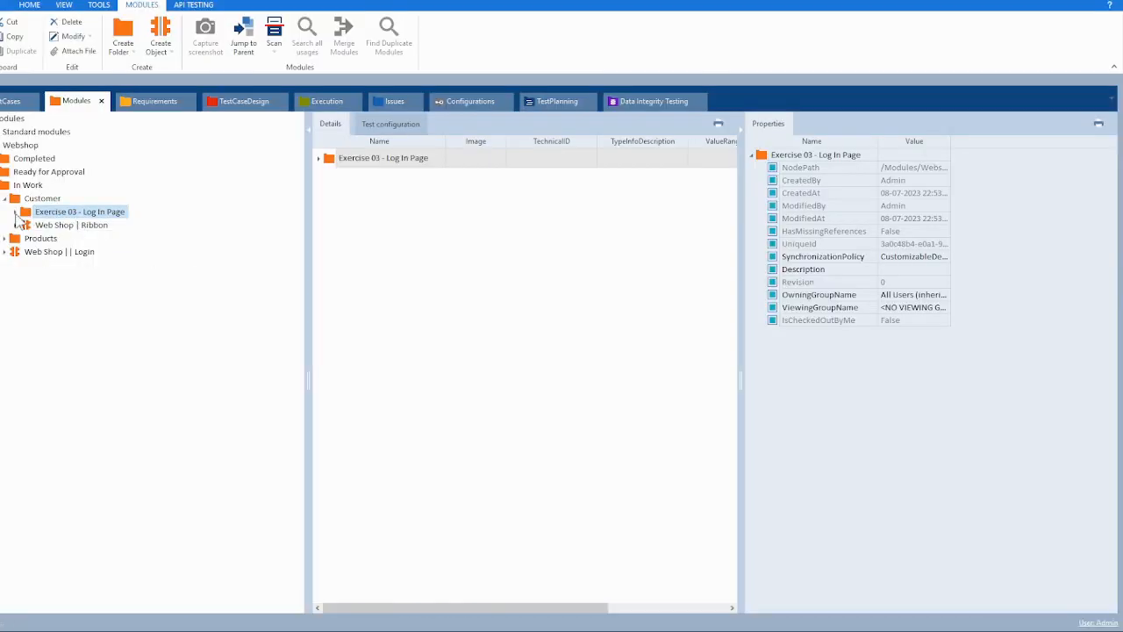
left_click(16, 213)
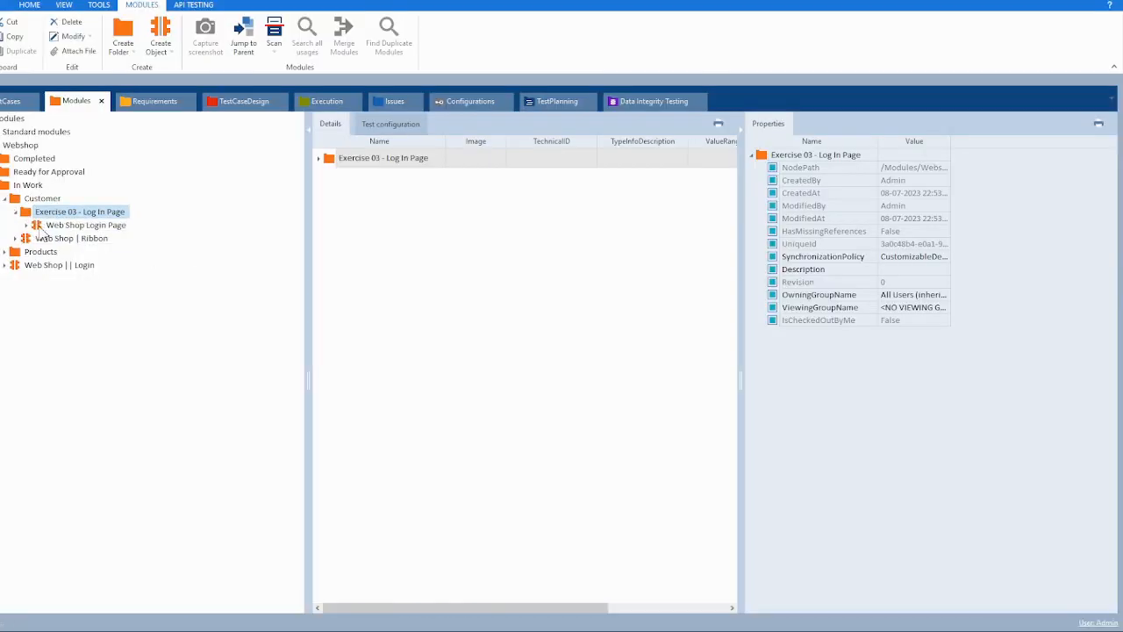
left_click(319, 159)
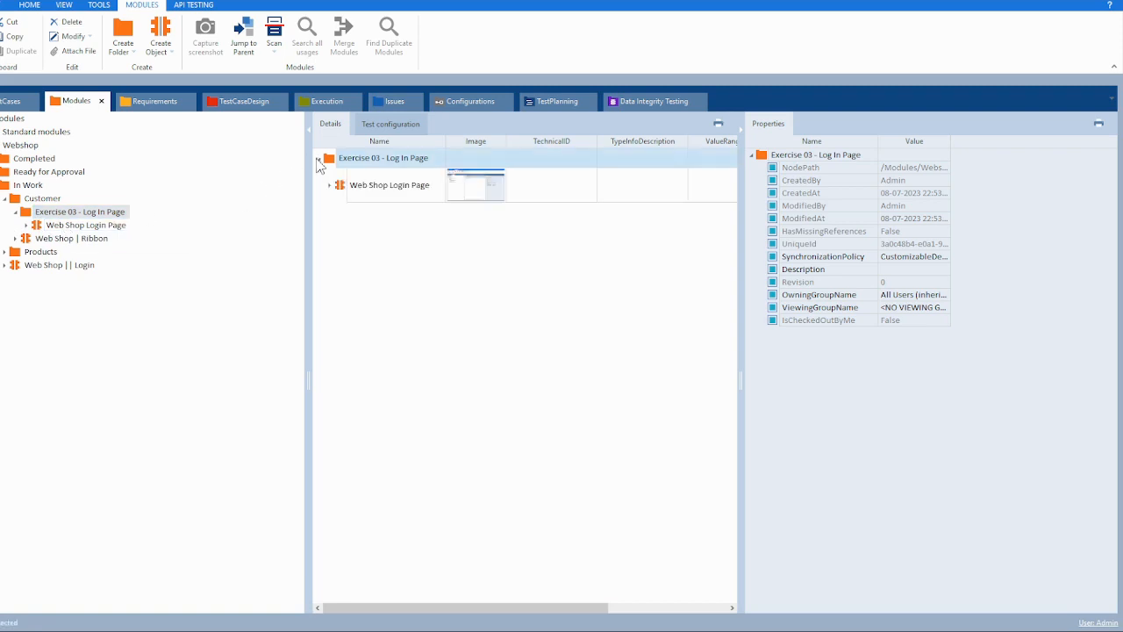
left_click(331, 186)
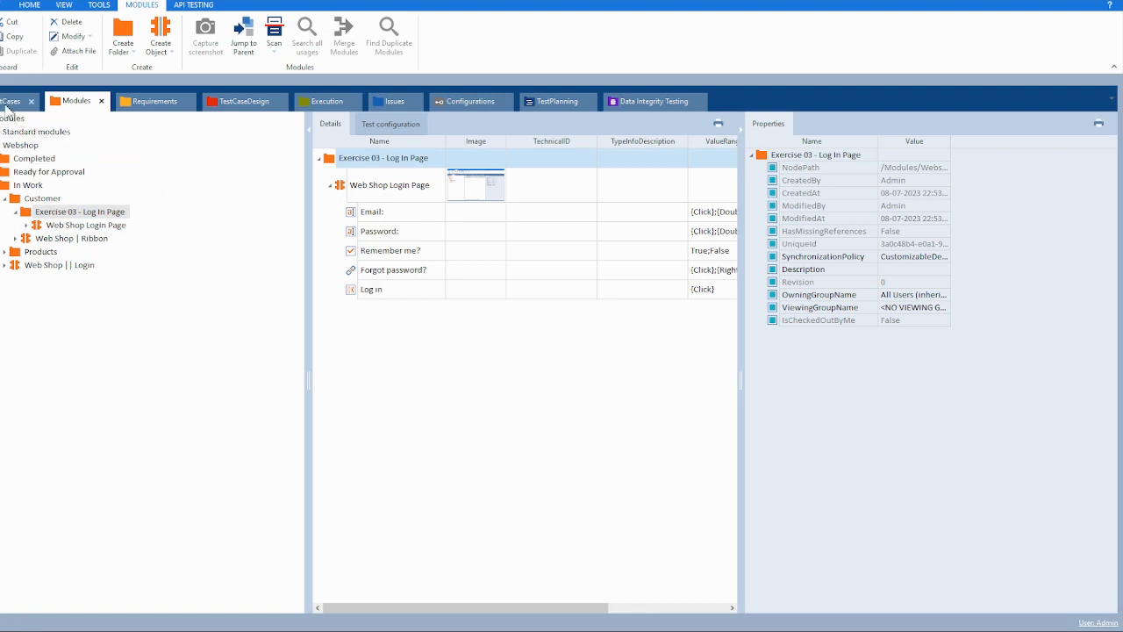
Undock the TestCases section and dock it side by side with the Modules section
left_click(9, 101)
left_click_drag(7, 107, 604, 330)
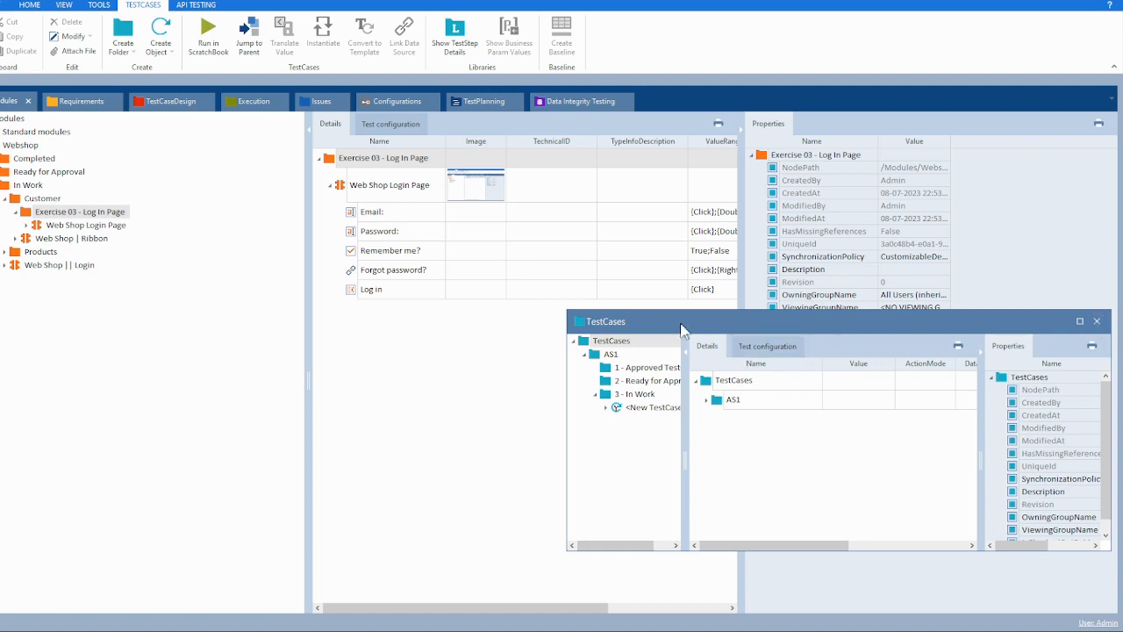
left_click_drag(670, 326, 568, 353)
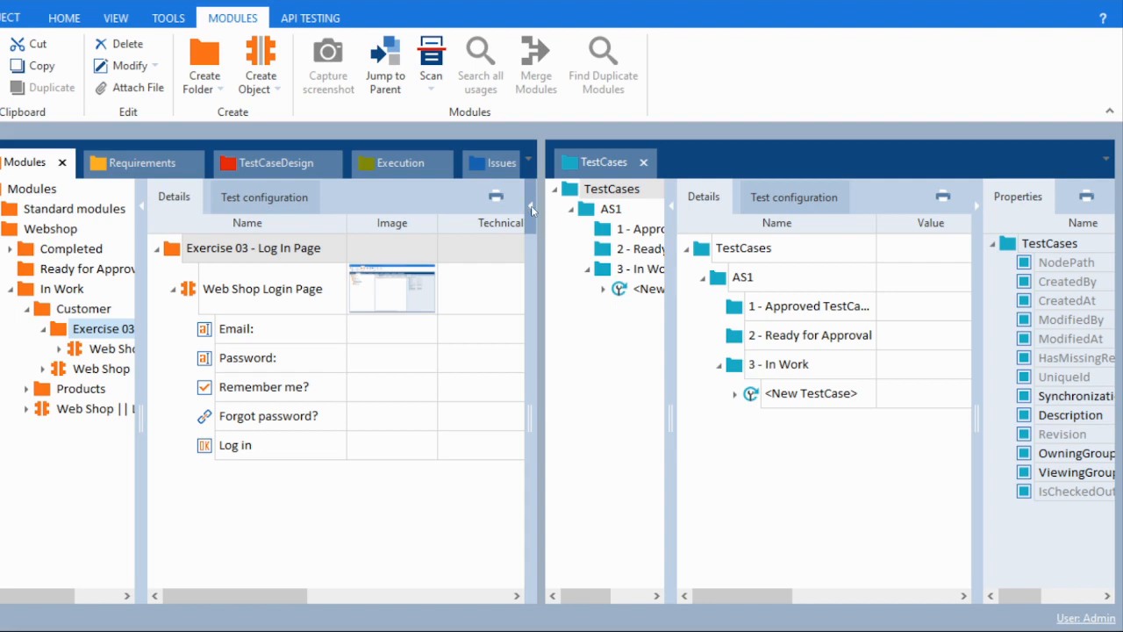
left_click(531, 205)
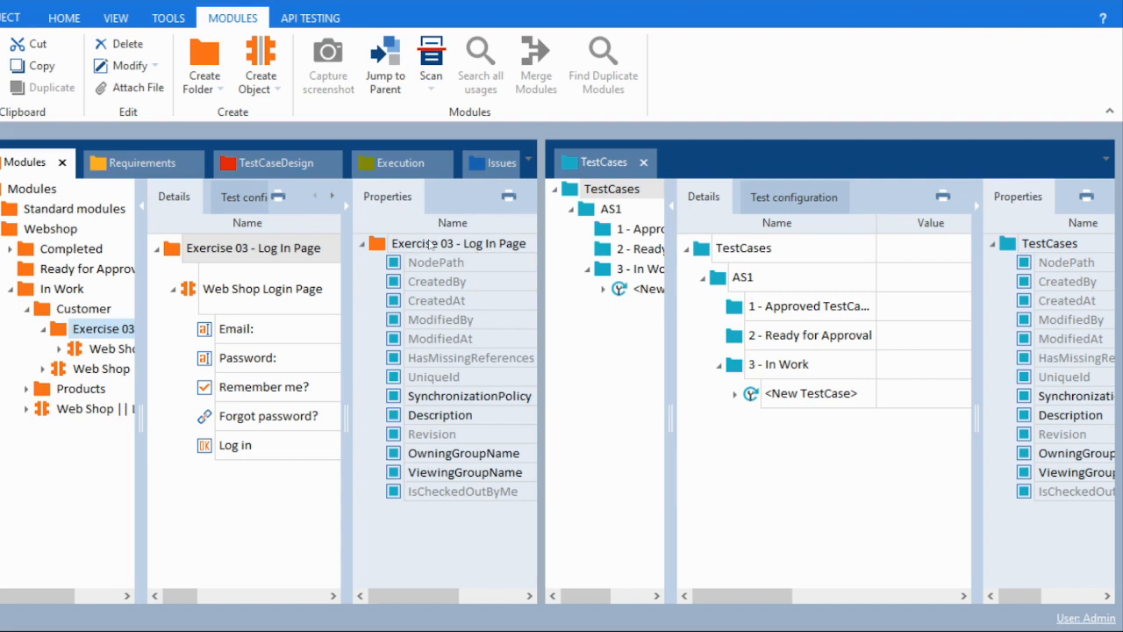
left_click(343, 204)
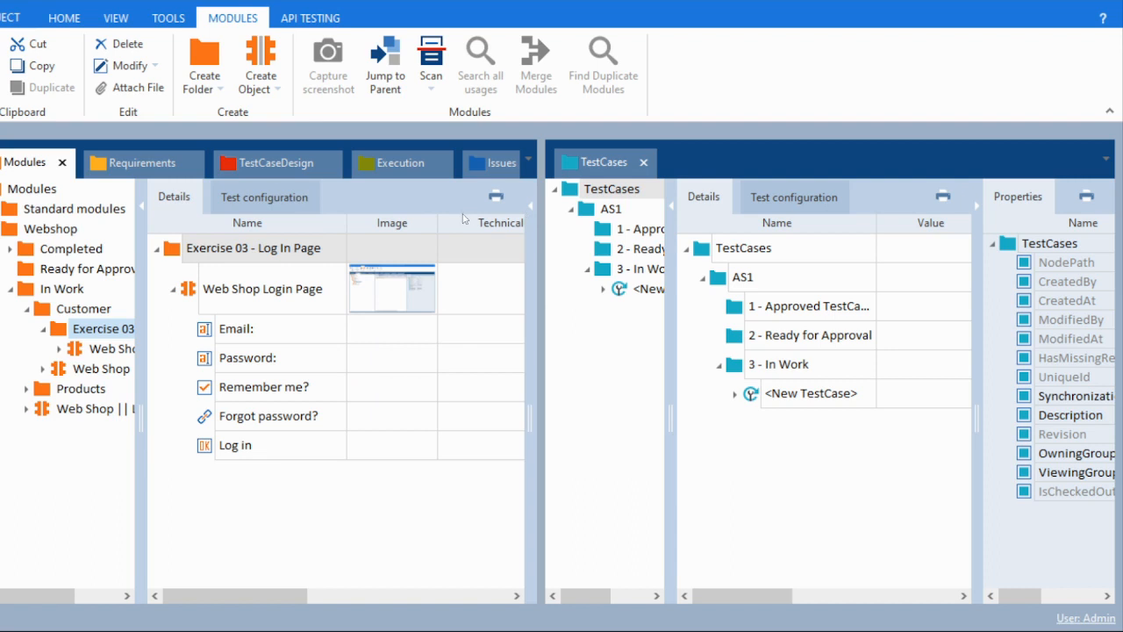
left_click(529, 163)
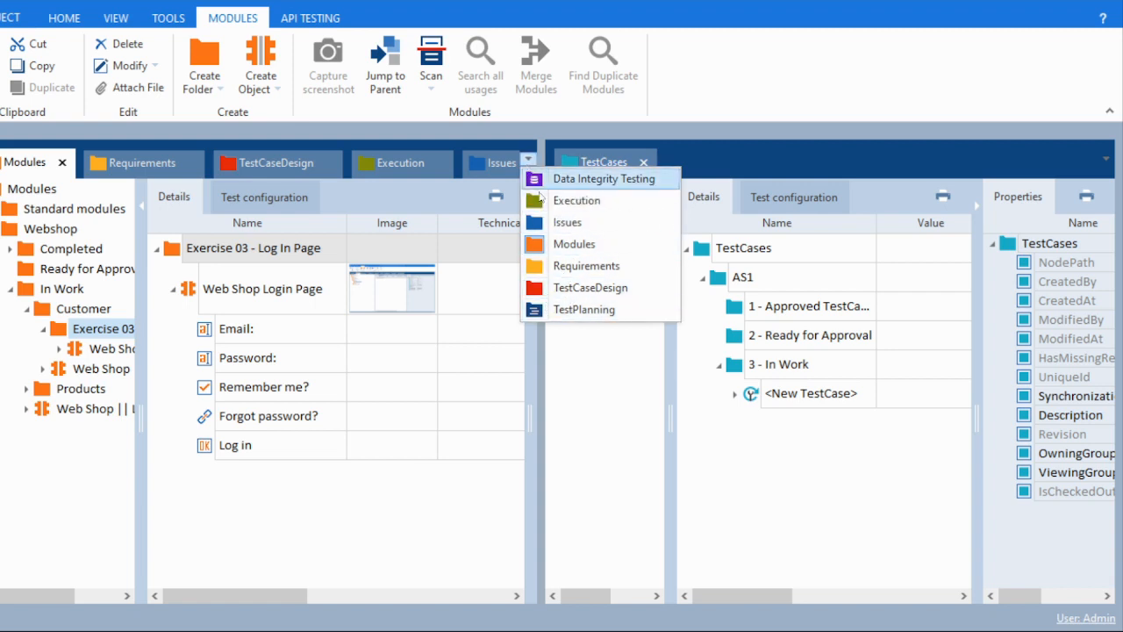
left_click(577, 266)
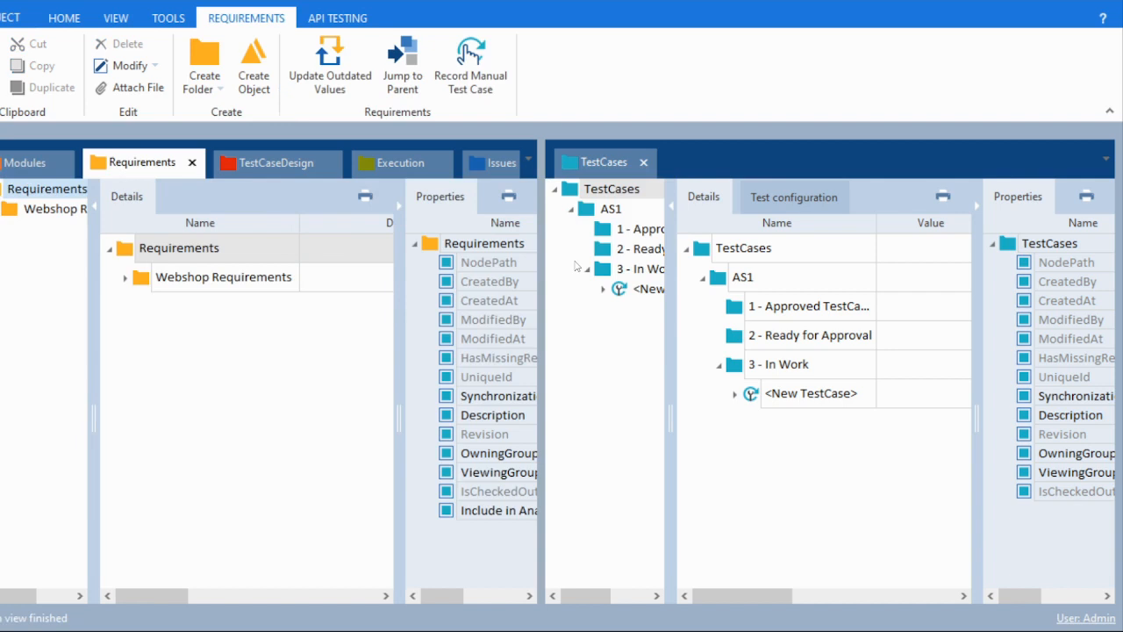
left_click(529, 159)
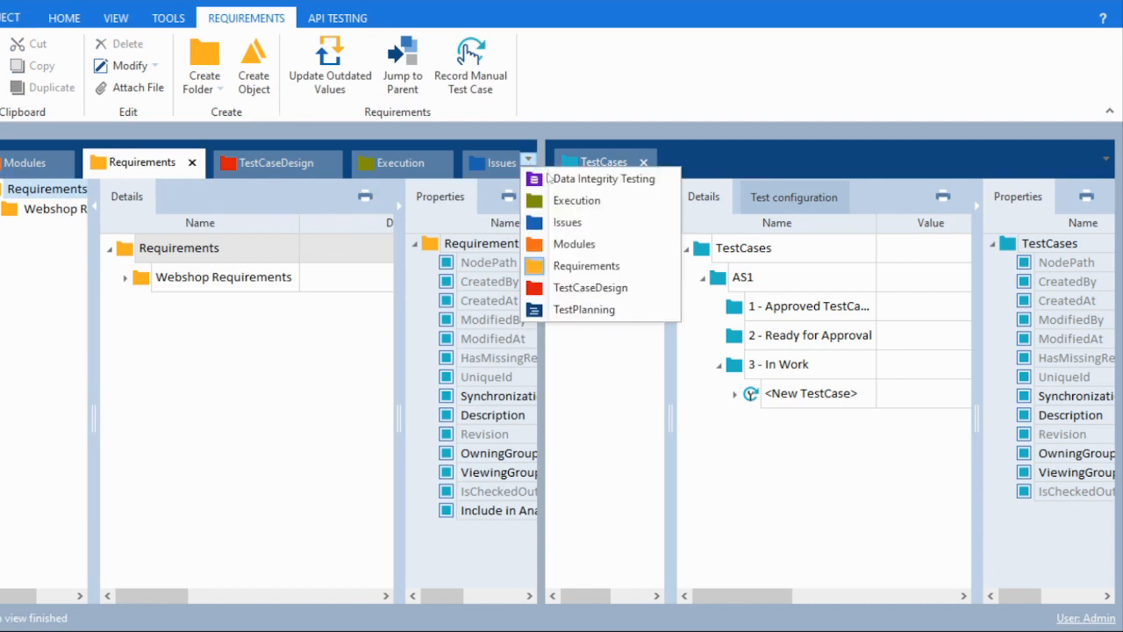
left_click(579, 244)
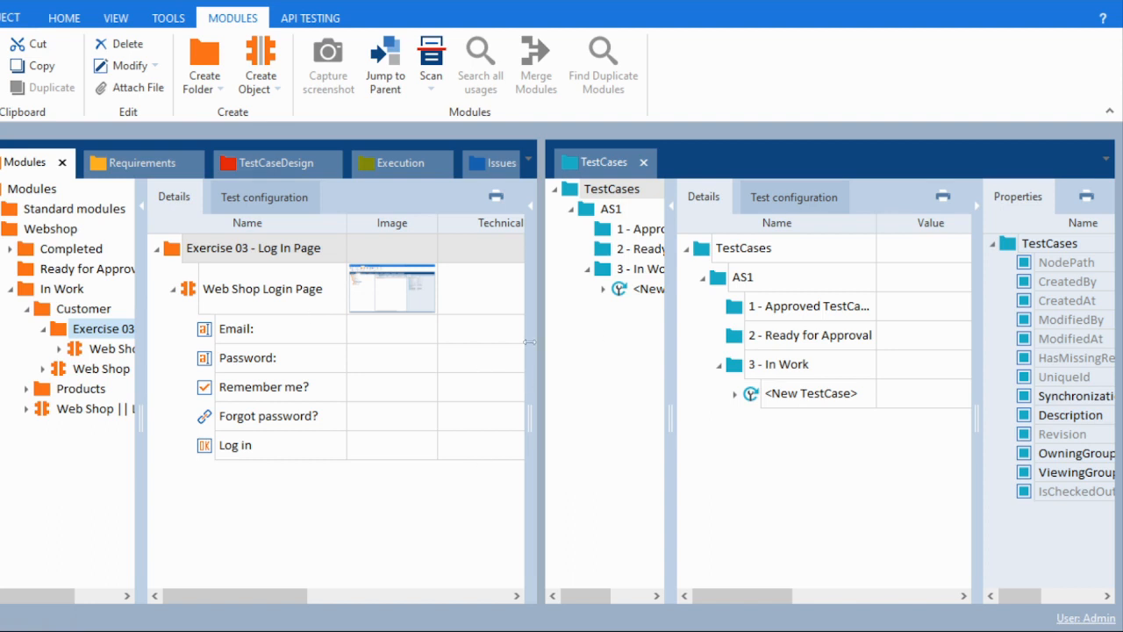
Hide the properties pane of the TestCases section and widen the Modules tree so the module names are readable
left_click(977, 204)
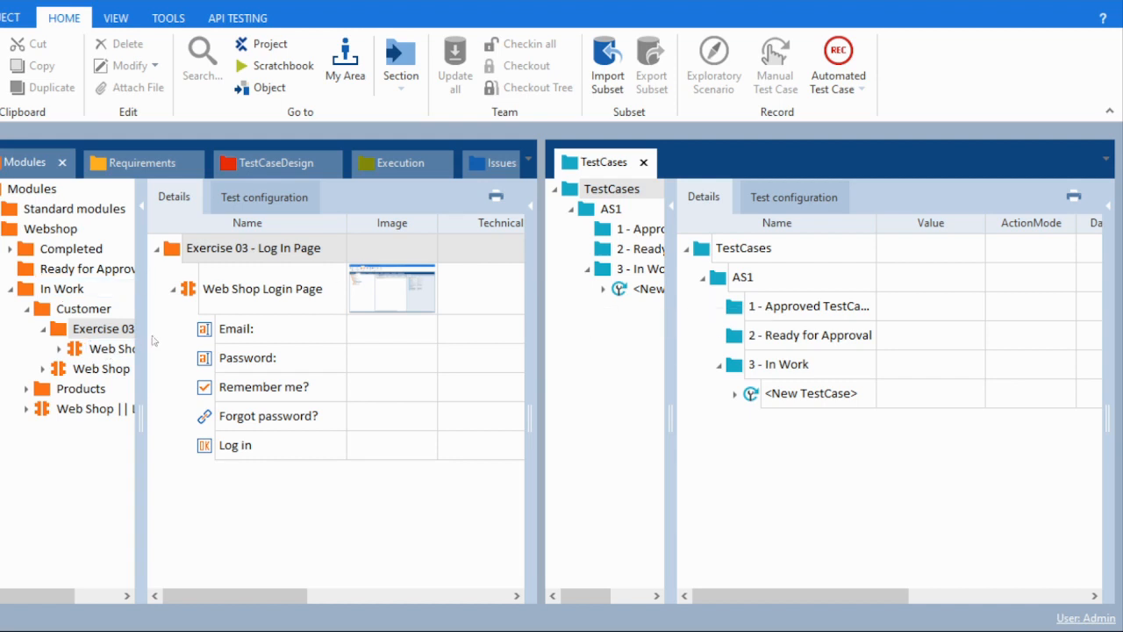
left_click_drag(143, 318, 195, 321)
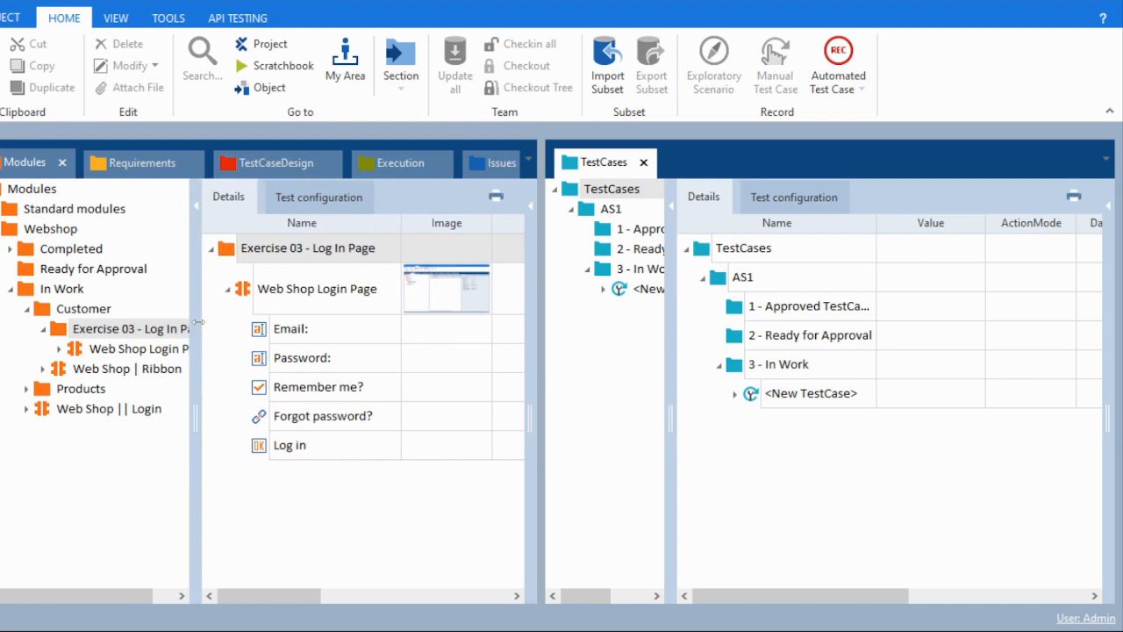
Try to assign the Web Shop Login Page module to the existing TBox test step in <New TestCase>
left_click(129, 355)
left_click_drag(129, 354, 756, 428)
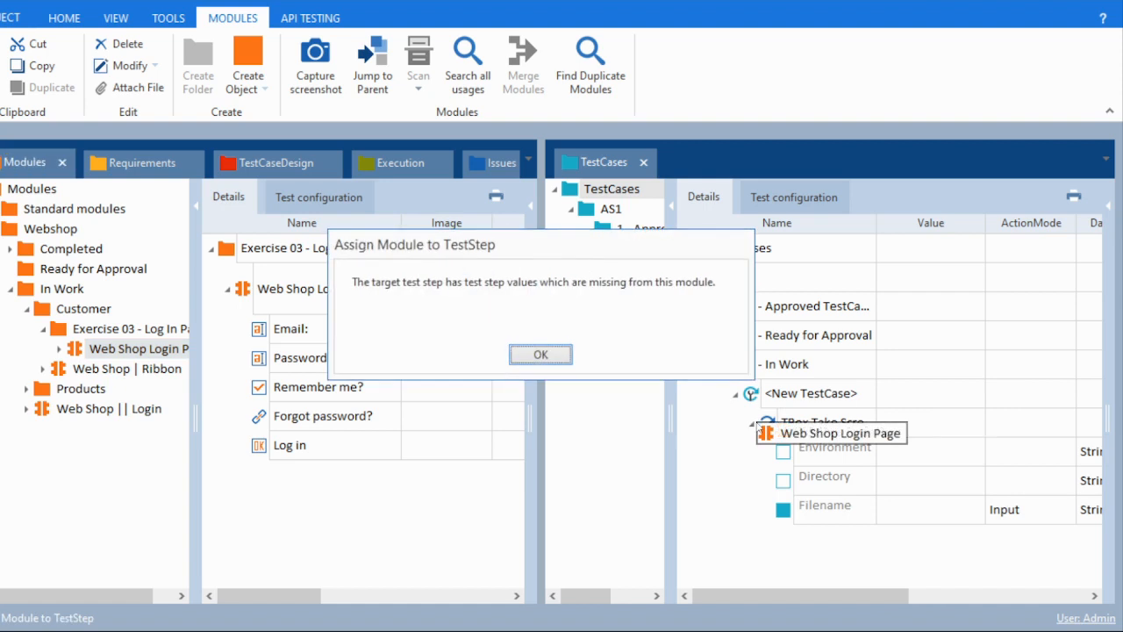
left_click(550, 361)
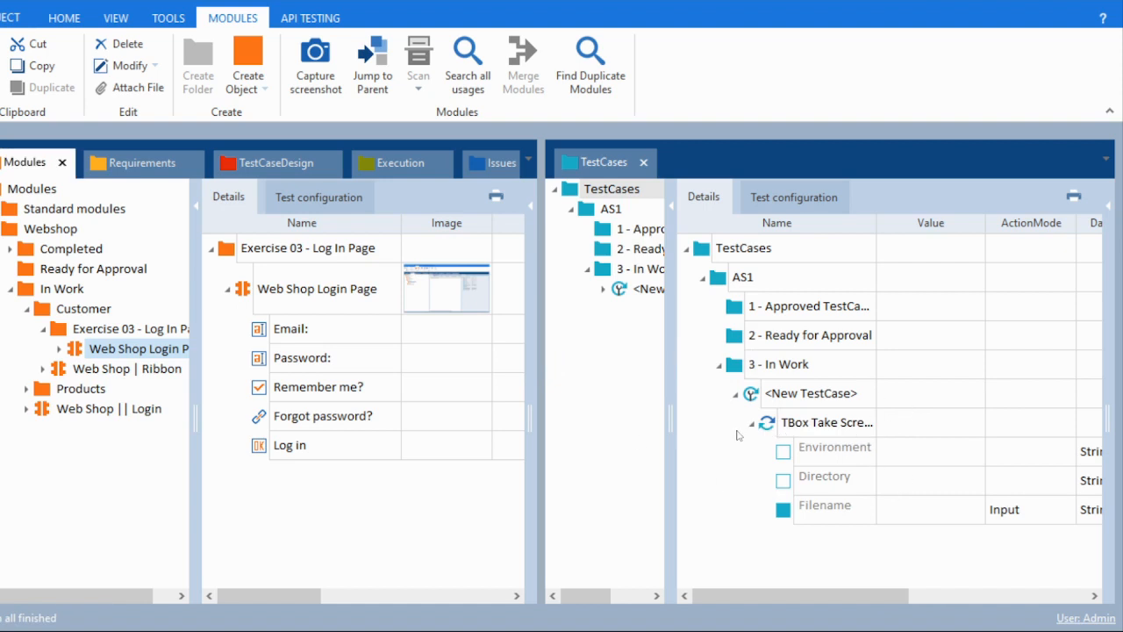
left_click(753, 425)
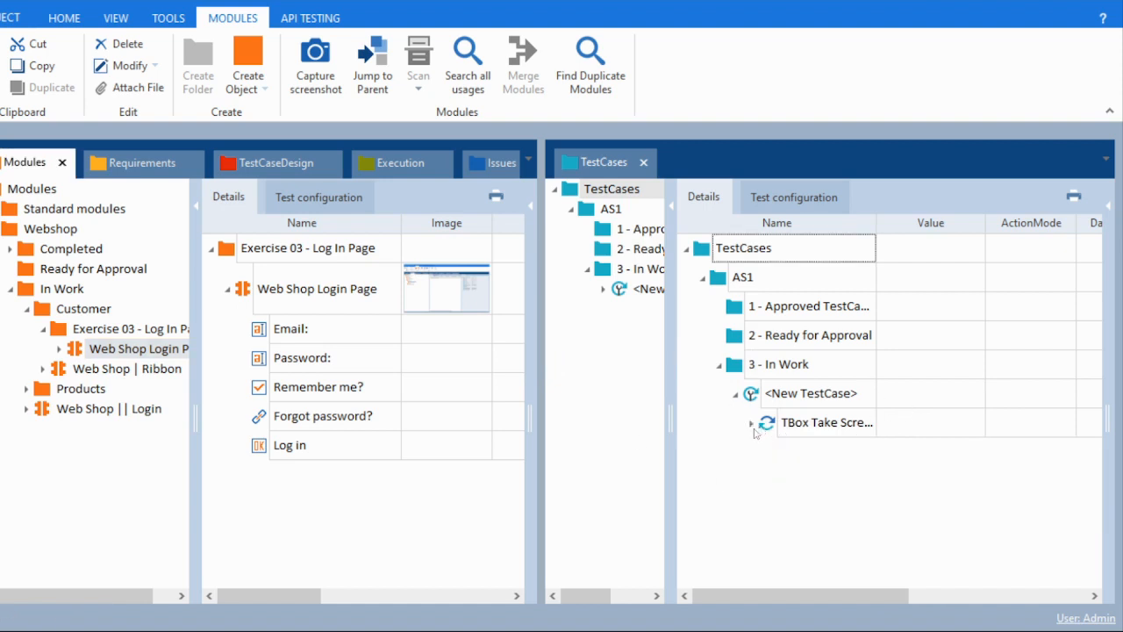
left_click(753, 425)
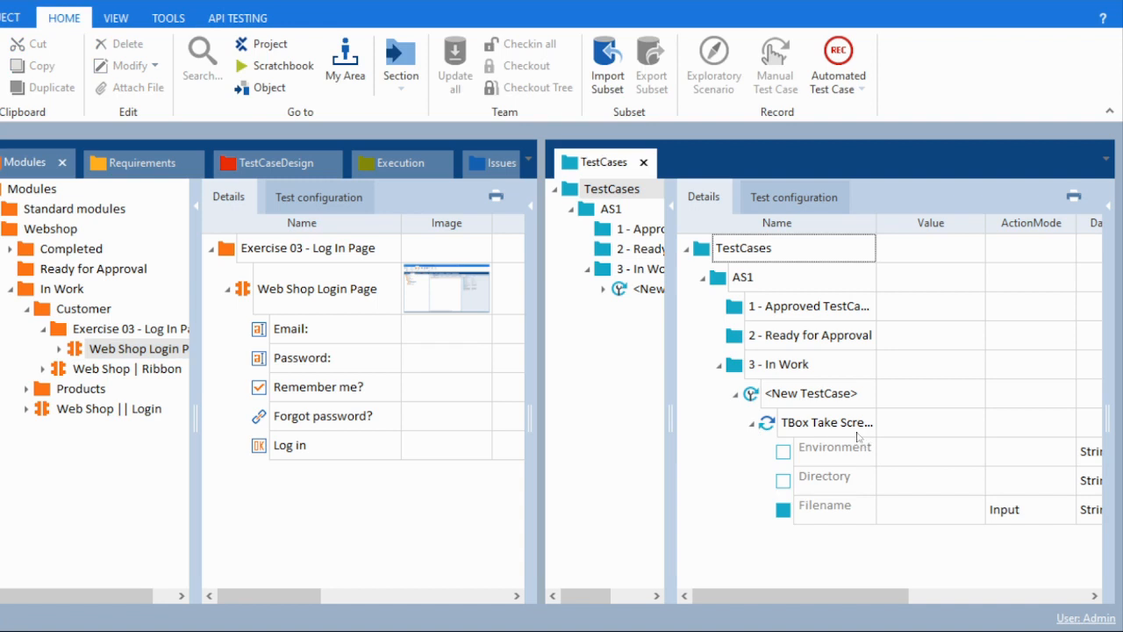
Create a test case in the 3 - In Work folder from the Web Shop Login Page module and expand its test step values
left_click(104, 355)
left_click_drag(104, 354, 793, 365)
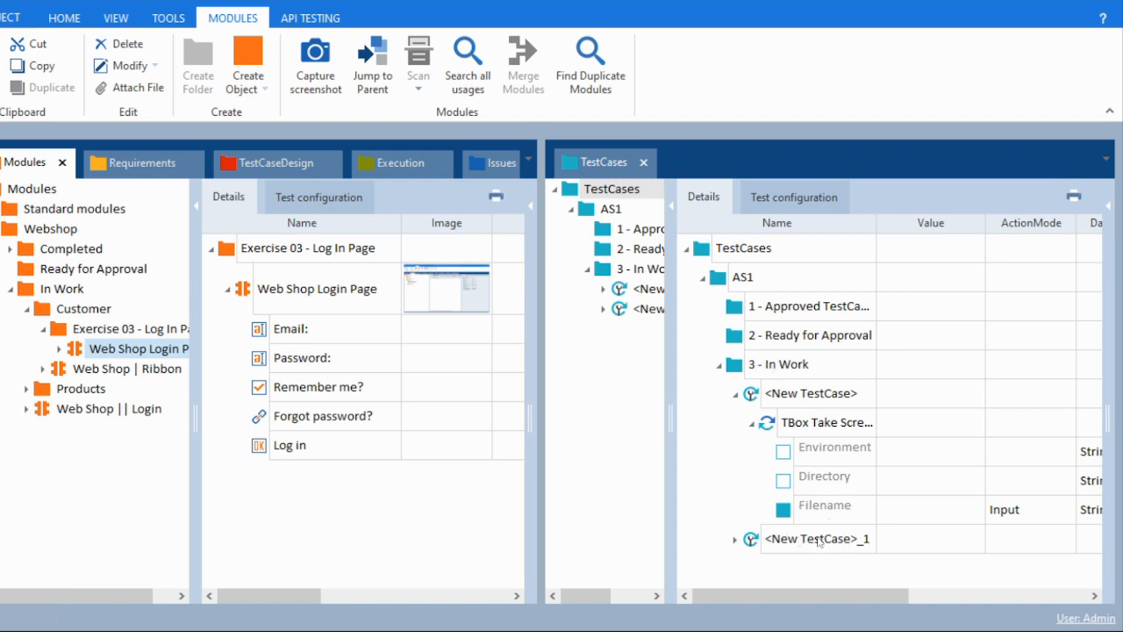
left_click(736, 542)
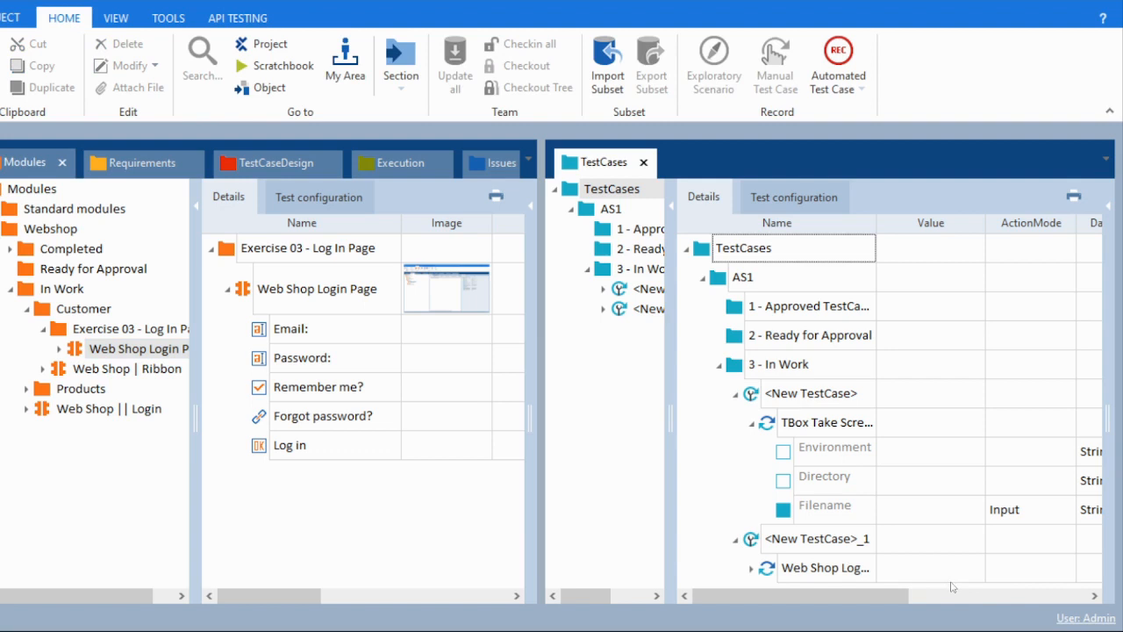
left_click(752, 572)
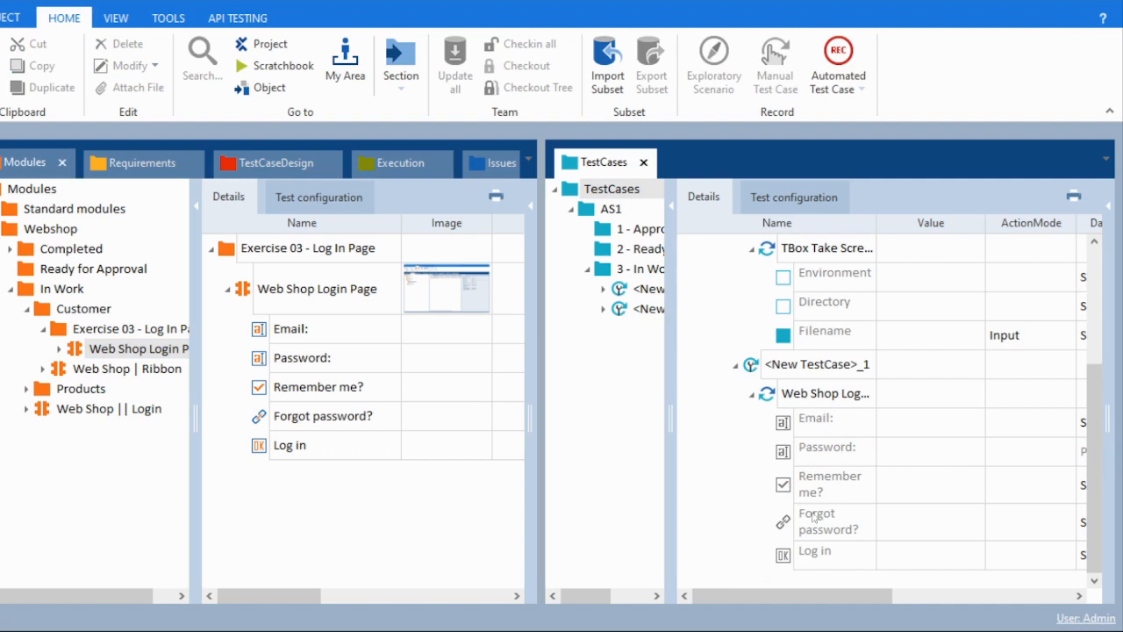
Collapse the Web Shop Login Page test step, the TBox test step and <New TestCase>
left_click(752, 396)
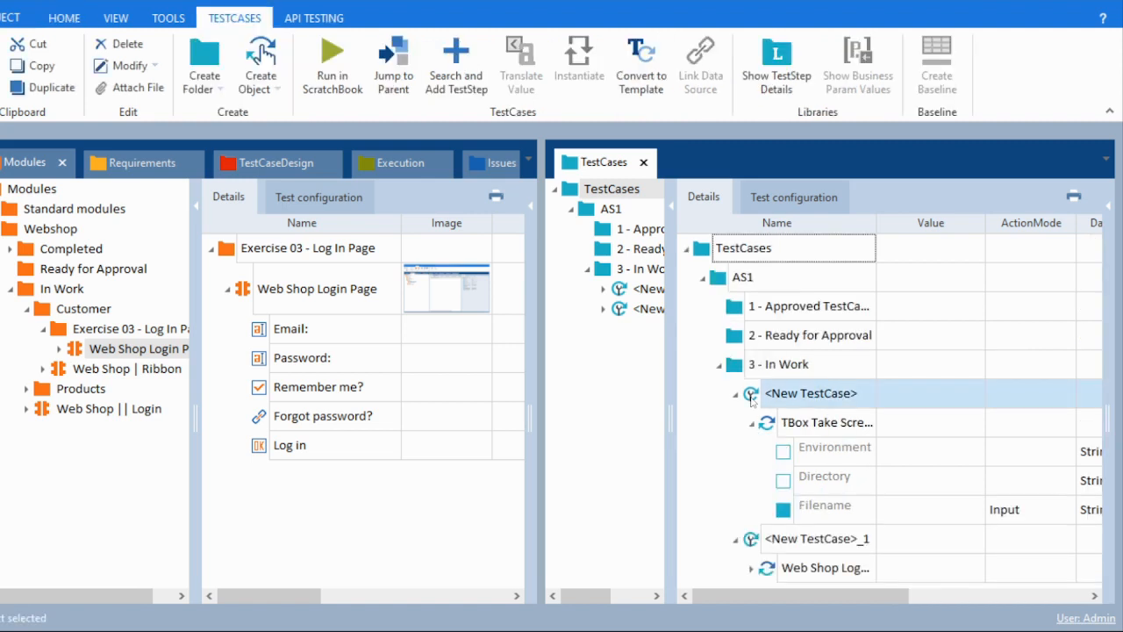
left_click(752, 423)
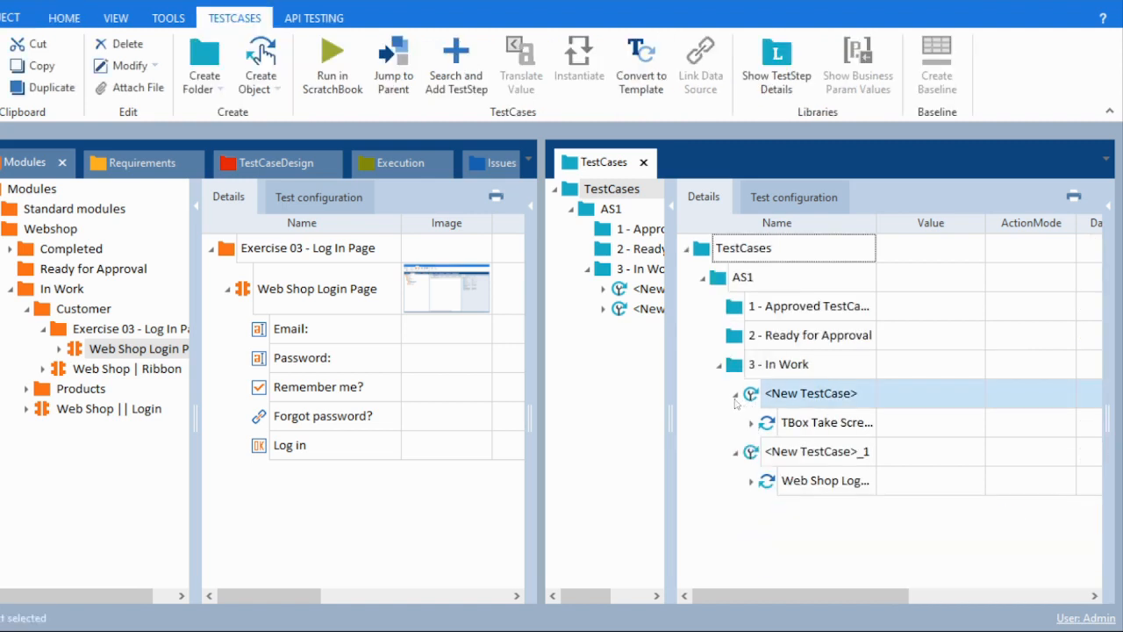
left_click(736, 395)
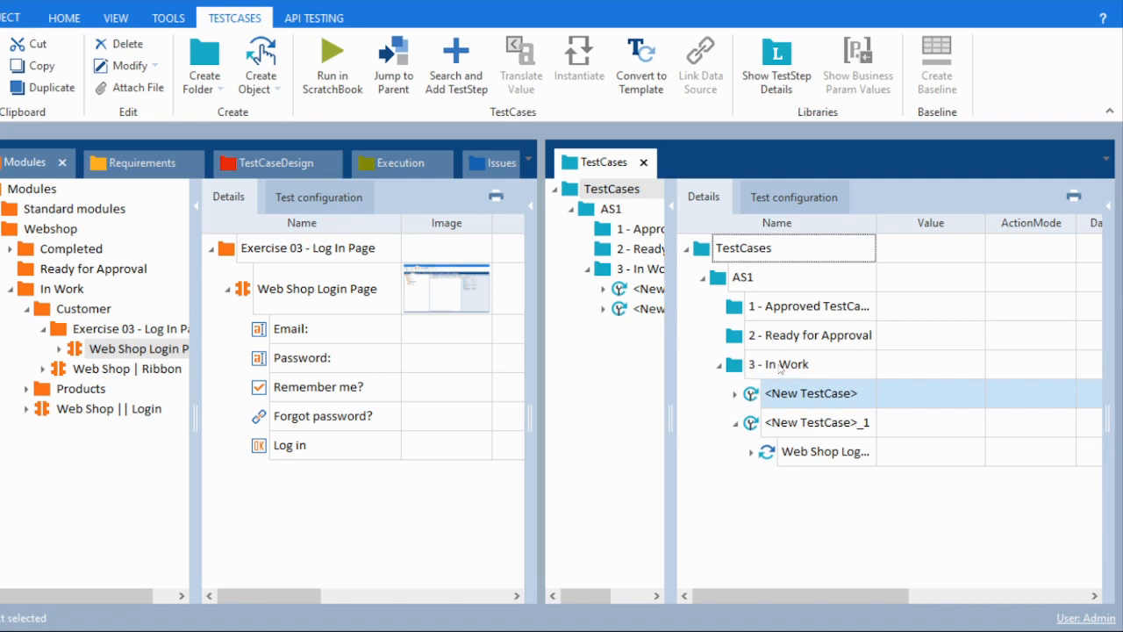
Create a new test case named Web Shop Login Test Case 1 in the 3 - In Work folder
left_click(780, 368)
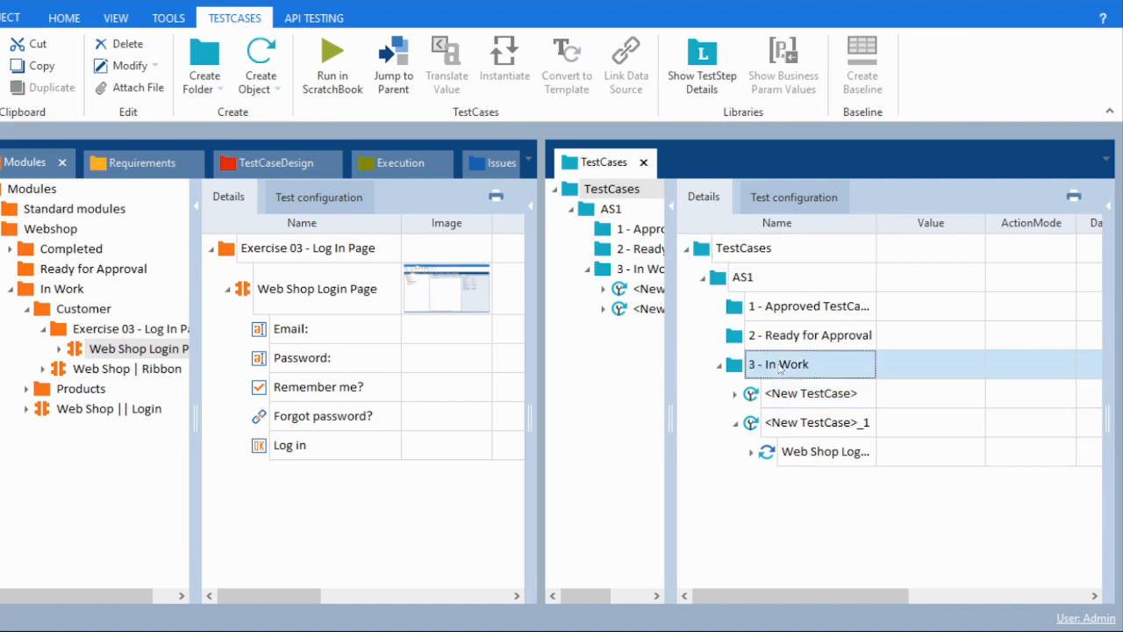
right_click(780, 368)
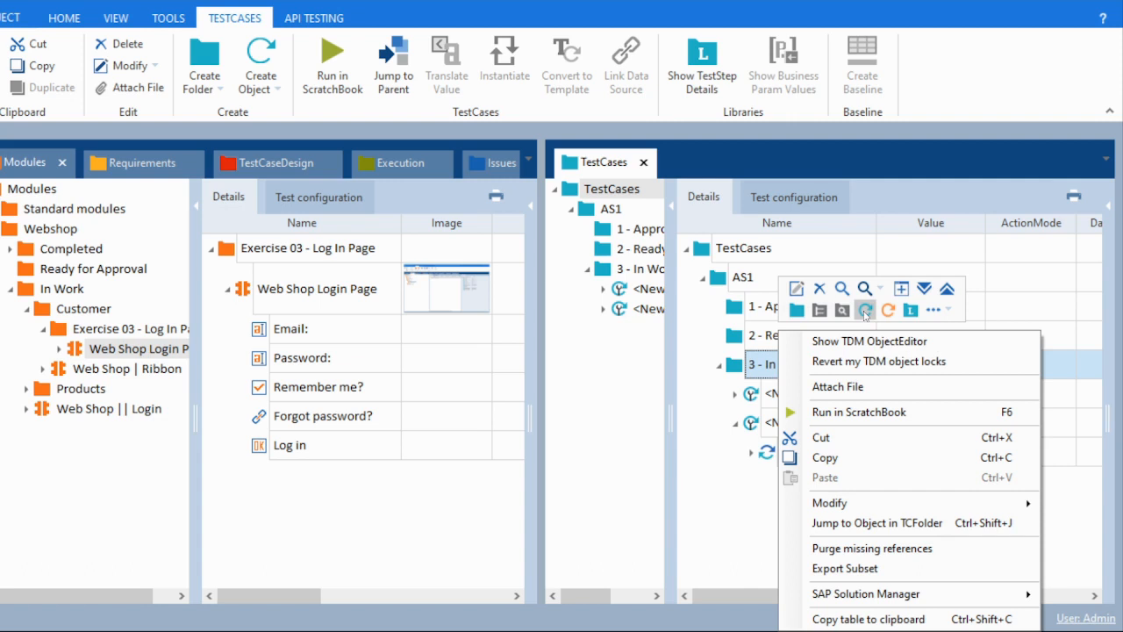
left_click(866, 311)
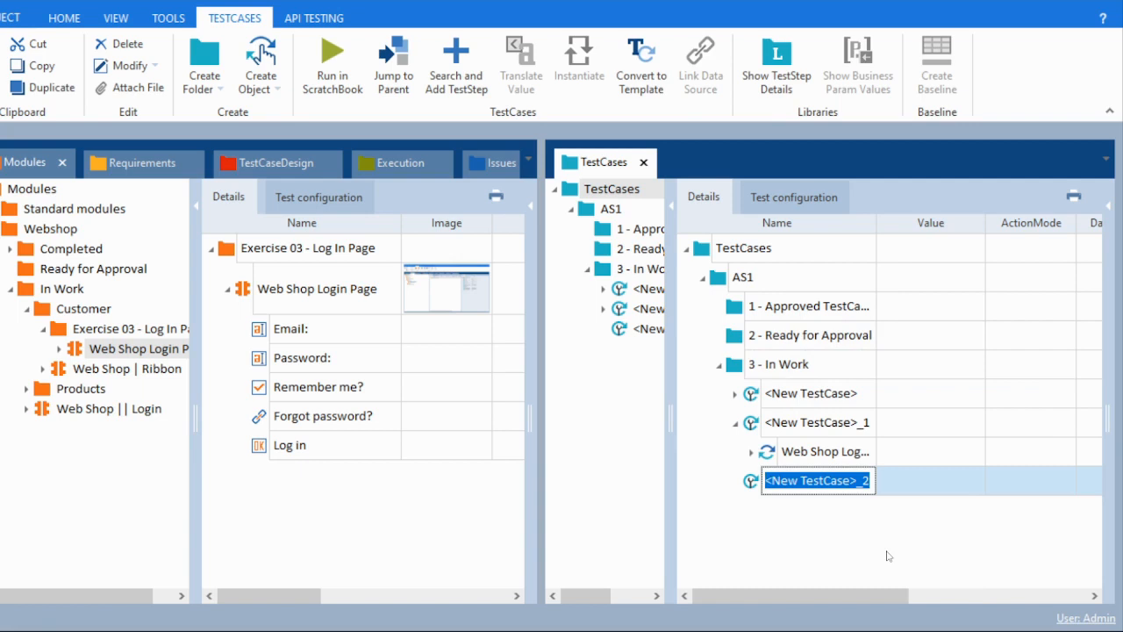
type("We")
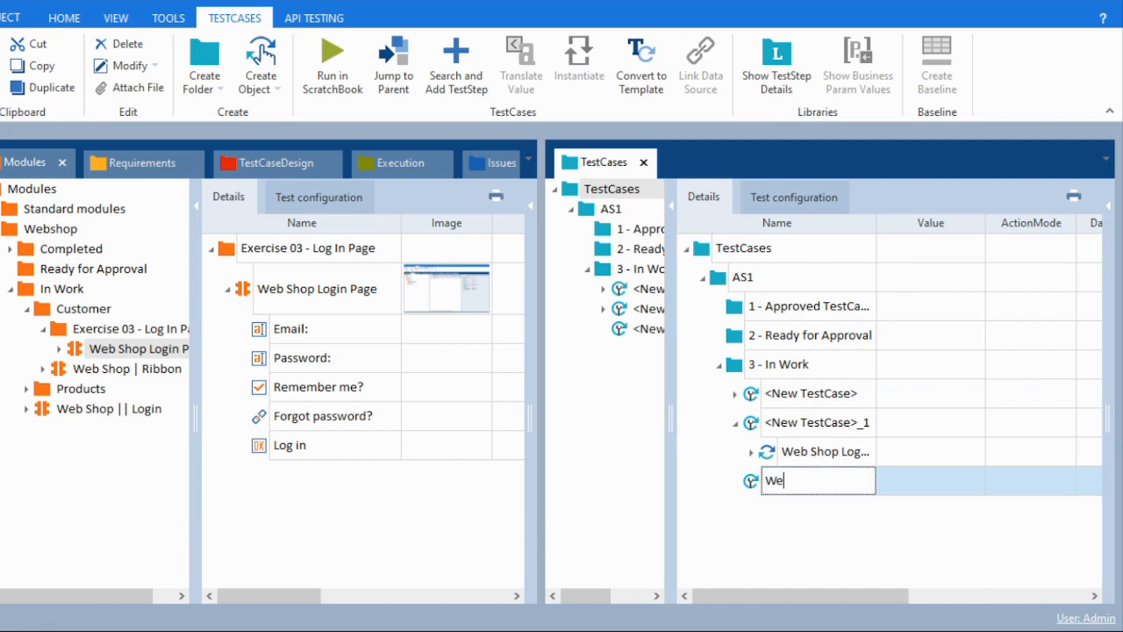
type("b Shop L")
type("ogin")
type(" Test Ca")
type("se")
type(" 1")
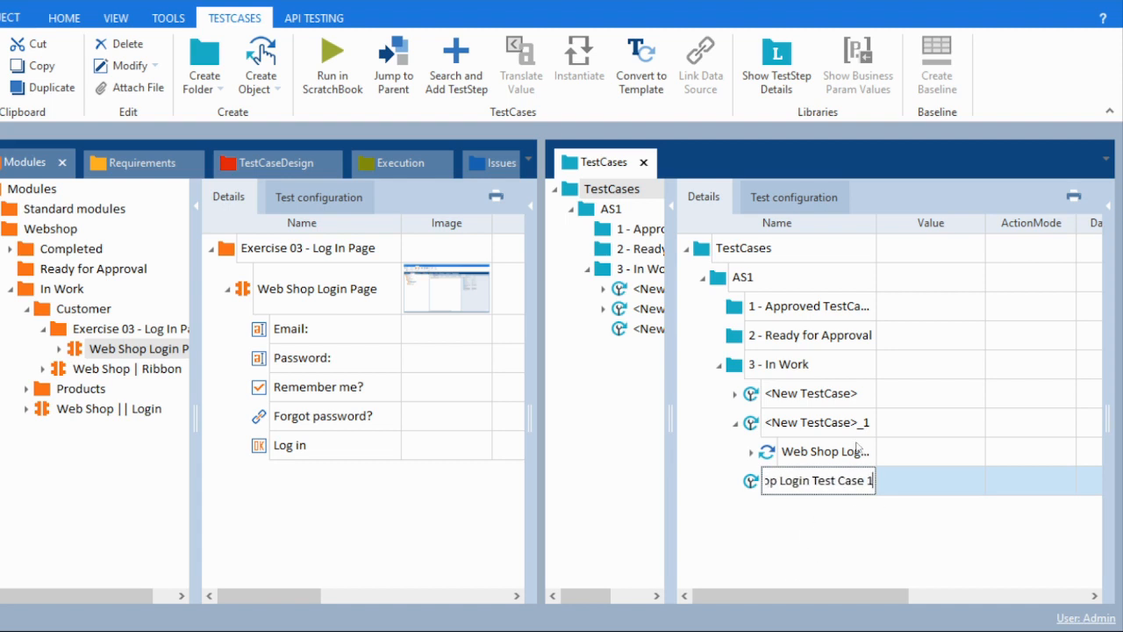
left_click(780, 537)
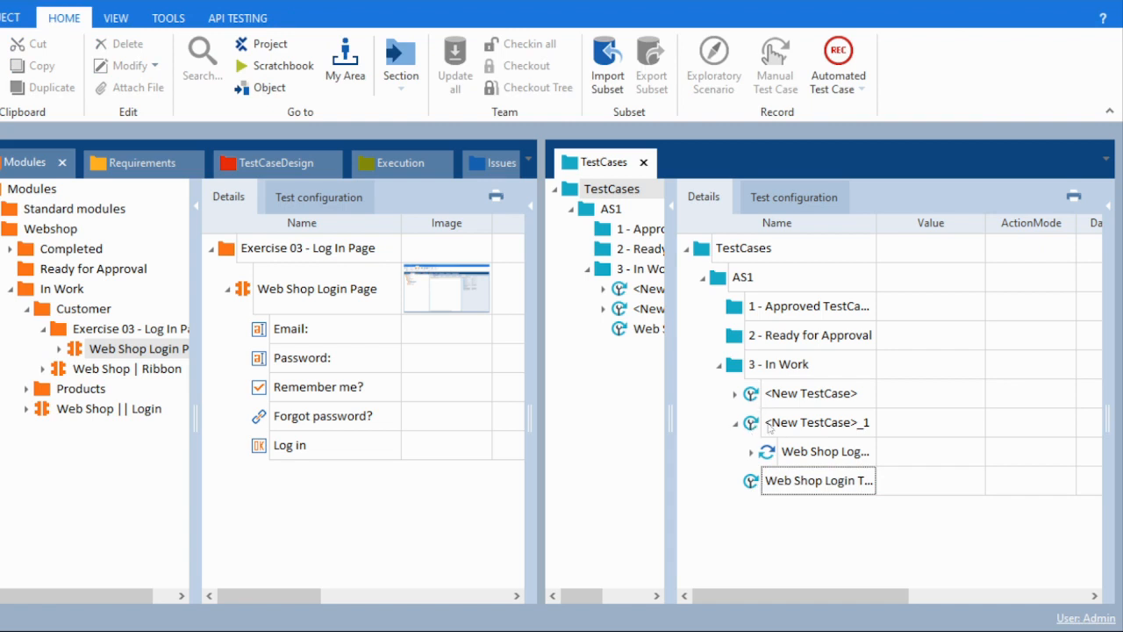
Add a test step named Web Shop Login Test Step 1 to Web Shop Login Test Case 1
right_click(787, 489)
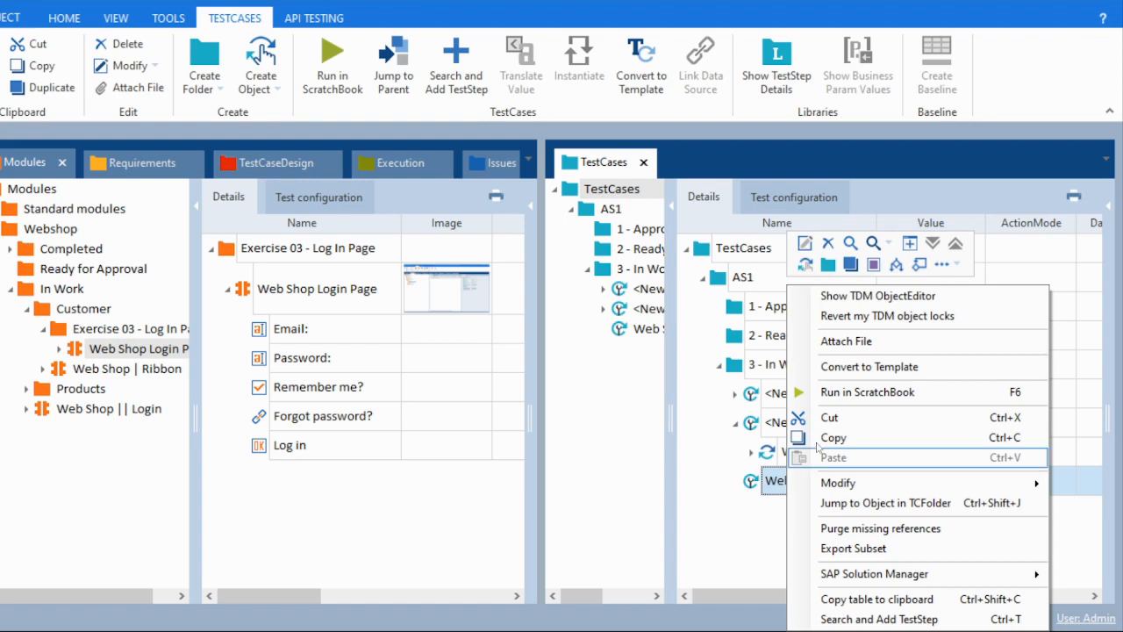
left_click(804, 264)
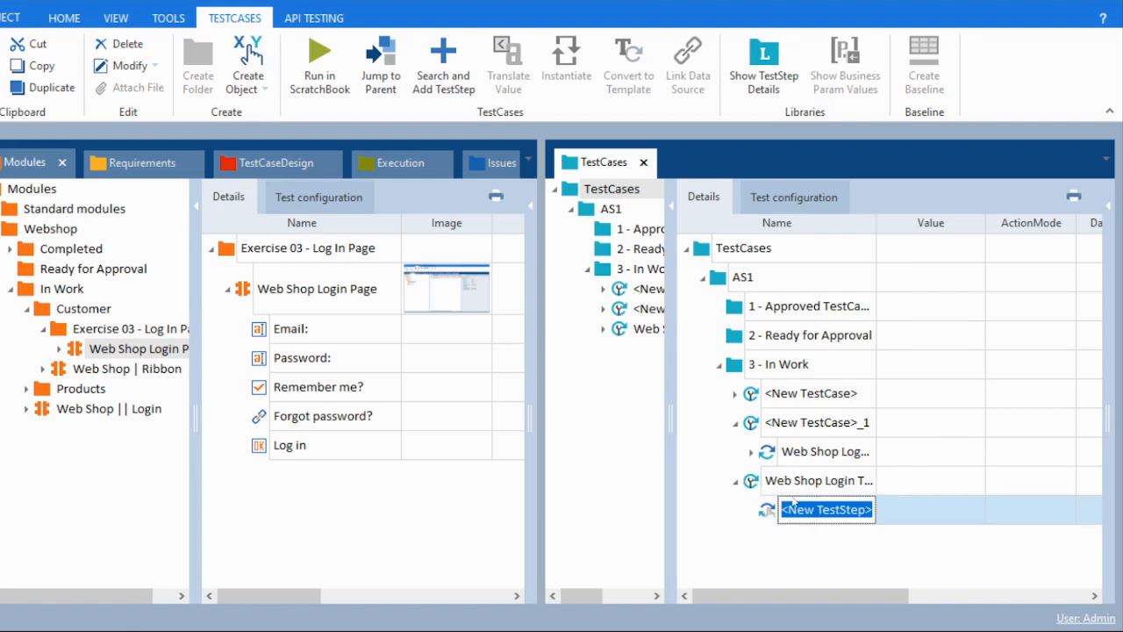
type("We")
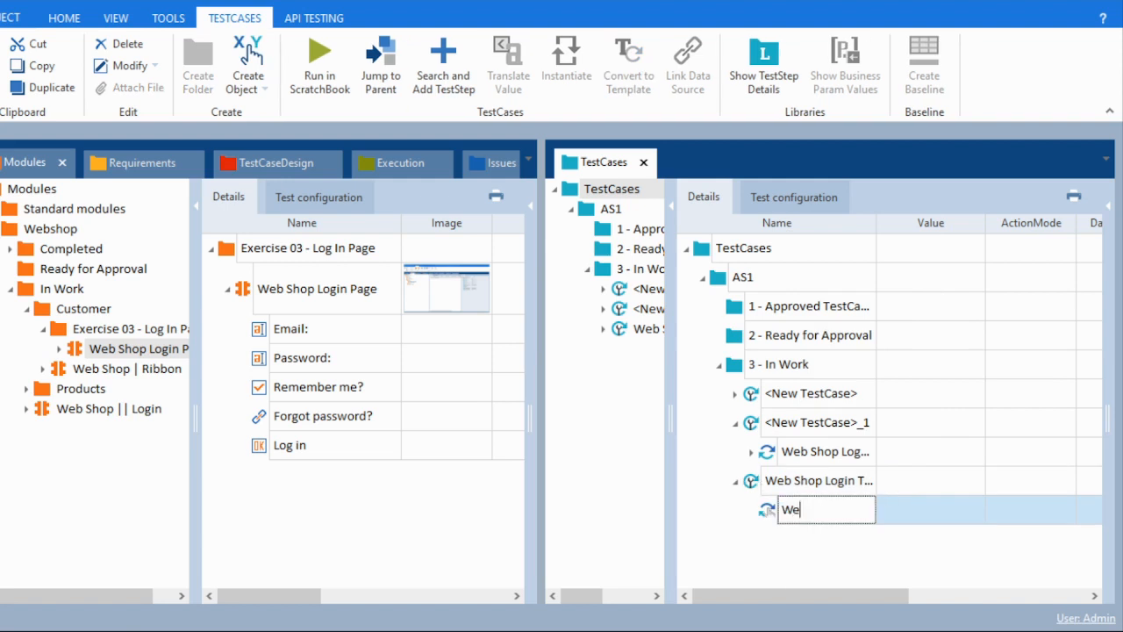
type("b Shop Login Test")
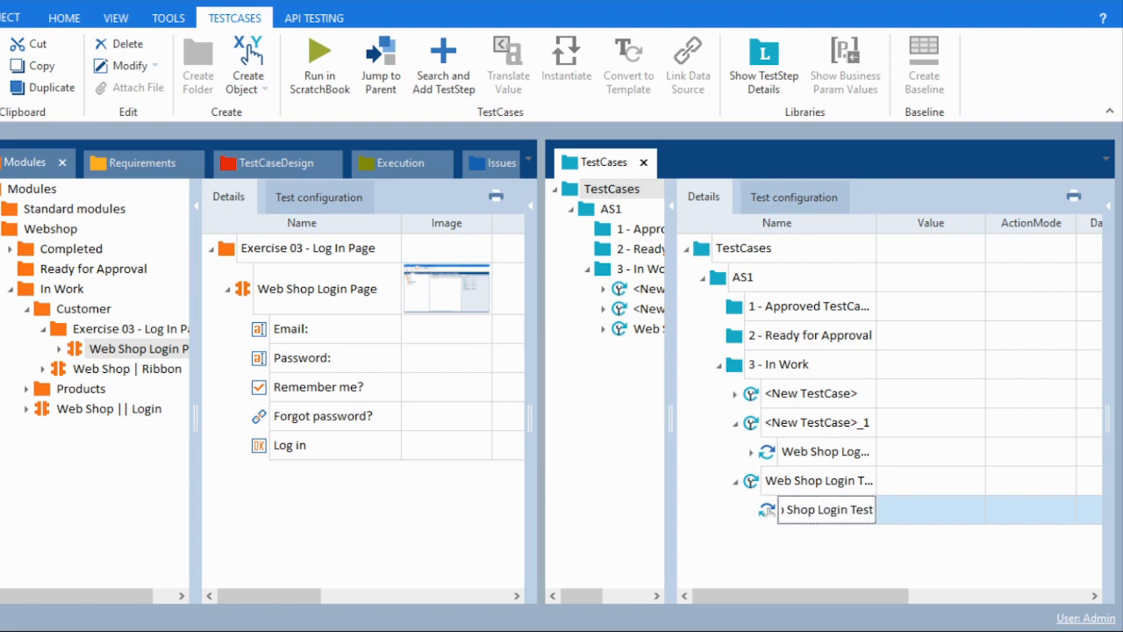
type(" Step")
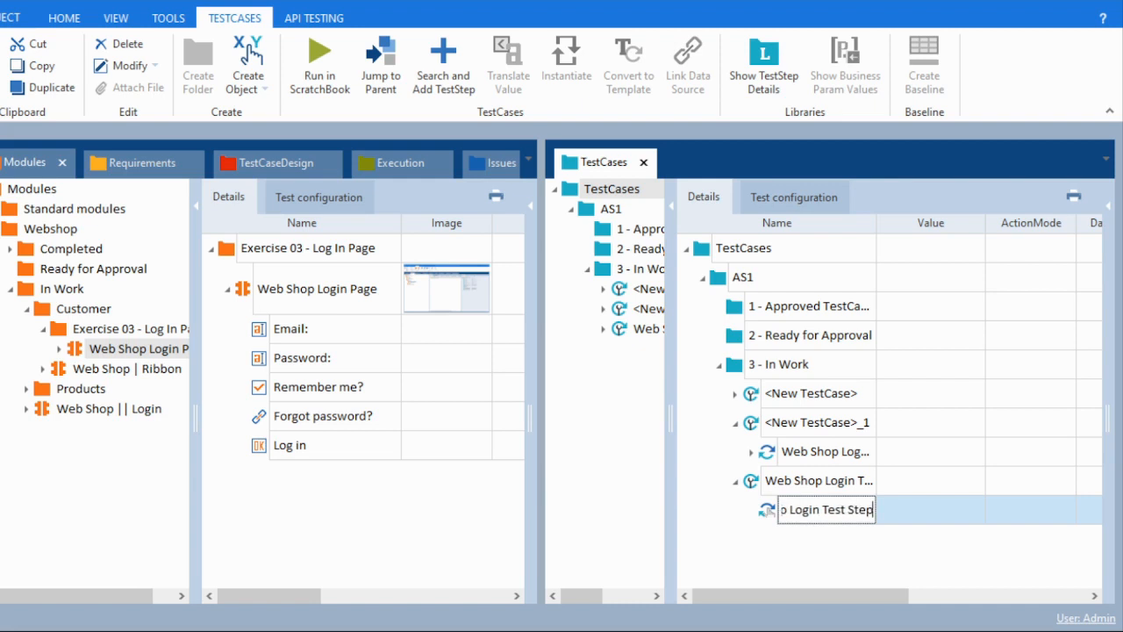
type(" 1")
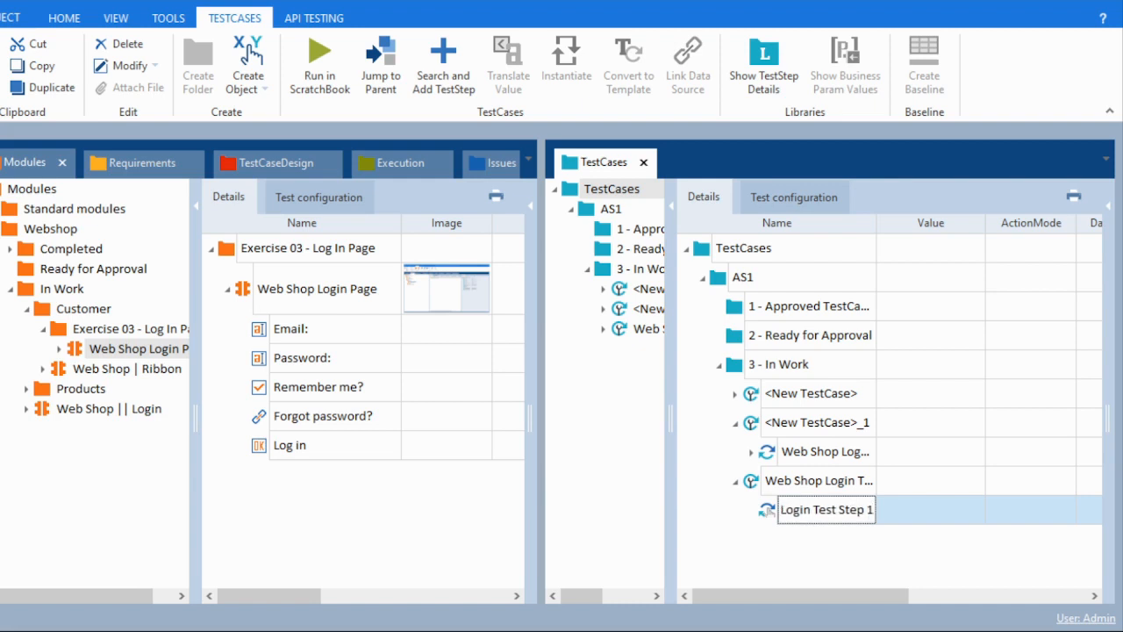
key("Return")
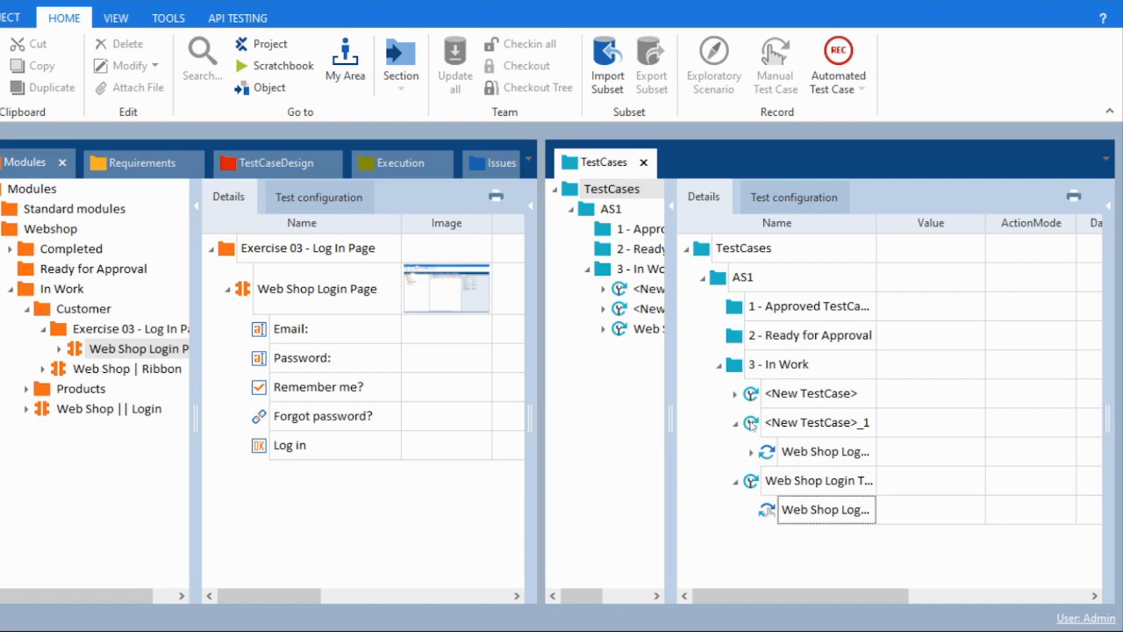
Duplicate Web Shop Login Test Step 1 within Web Shop Login Test Case 1
left_click(802, 424)
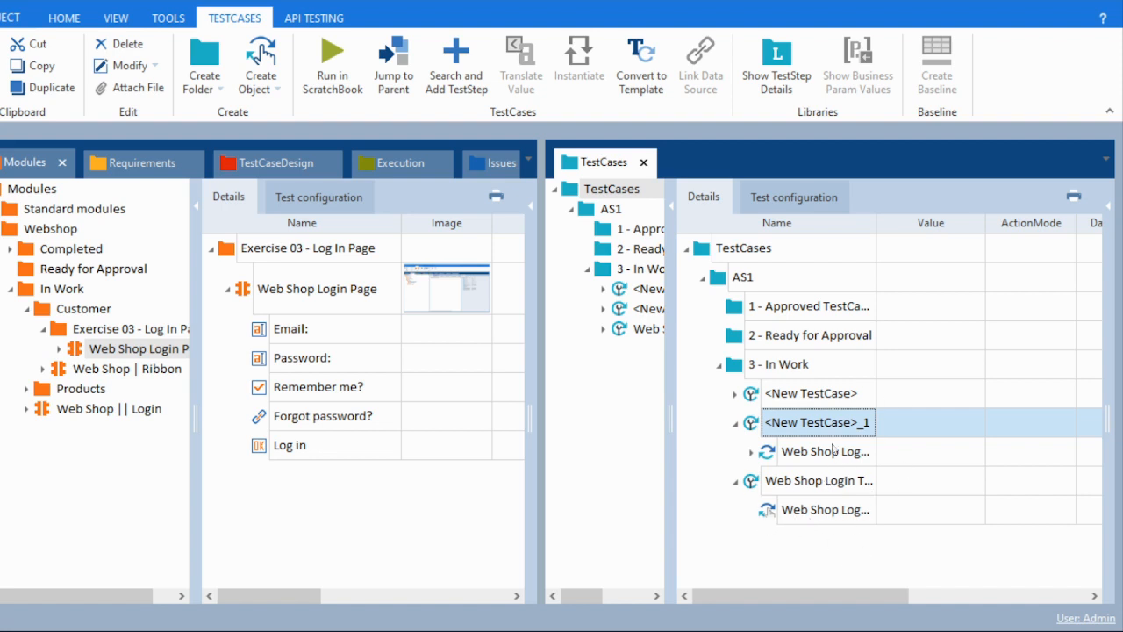
left_click(800, 514)
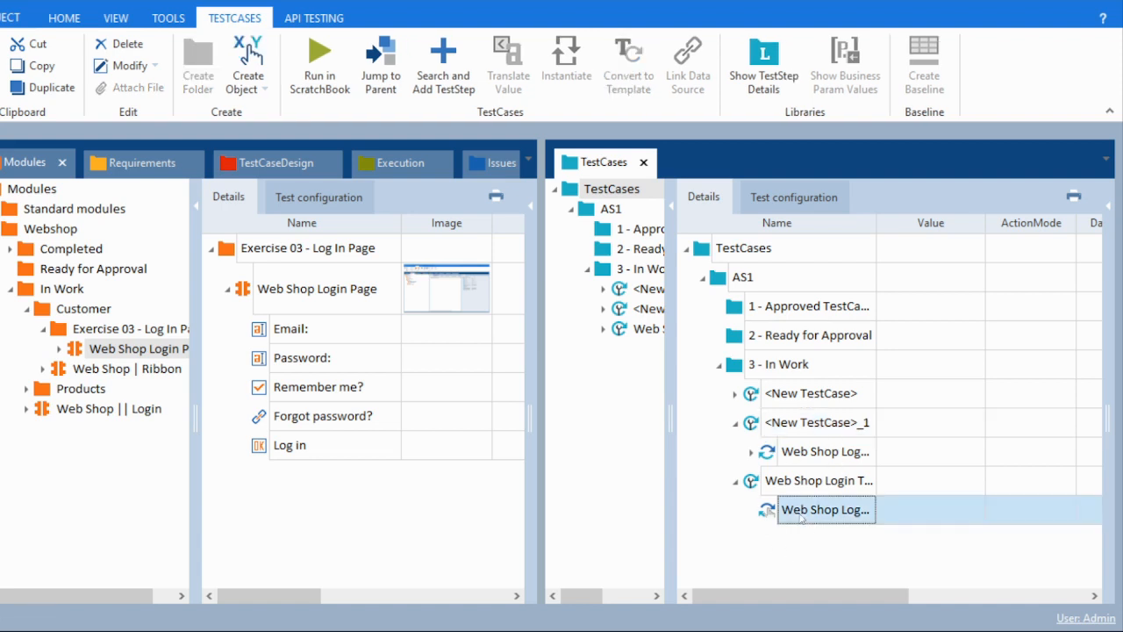
right_click(810, 511)
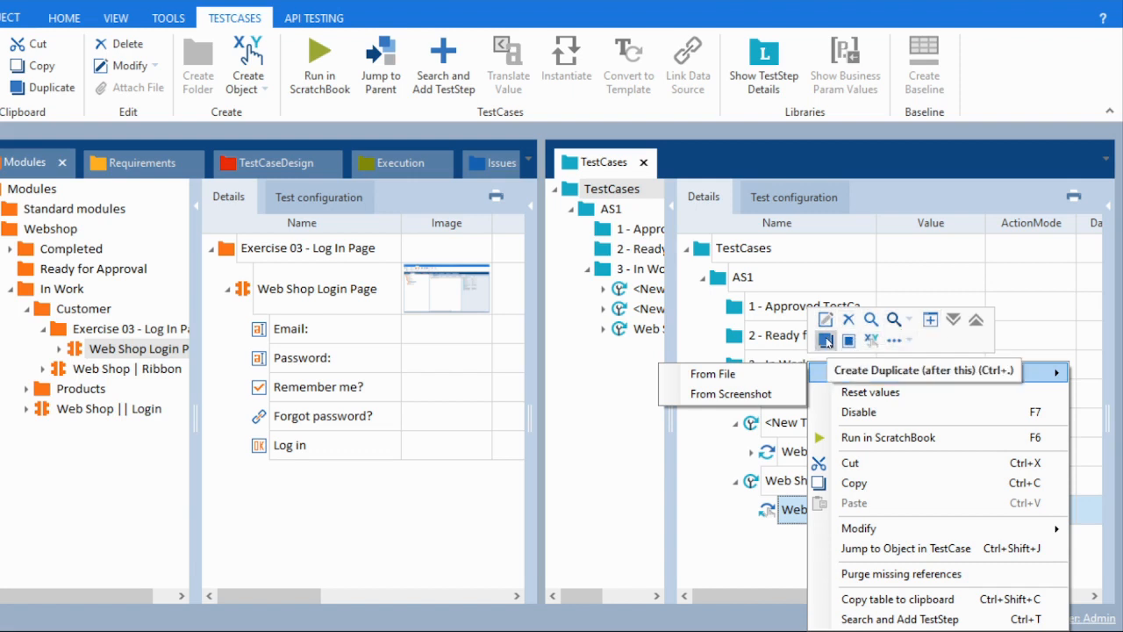
left_click(826, 341)
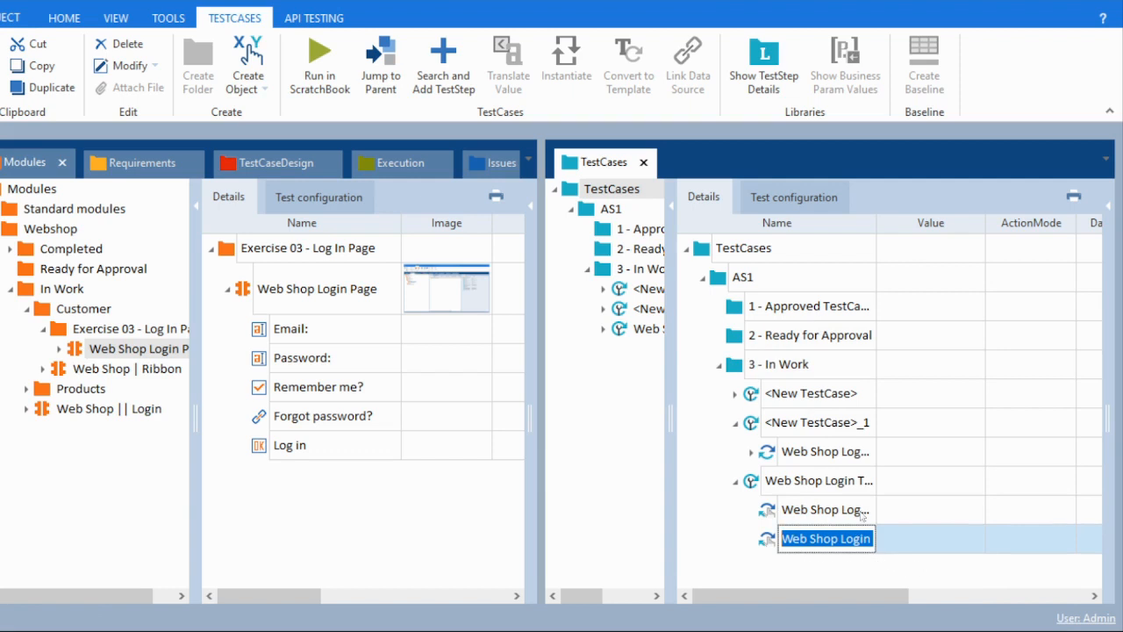
Create a folder named Pre test condition inside Web Shop Login Test Case 1
right_click(784, 486)
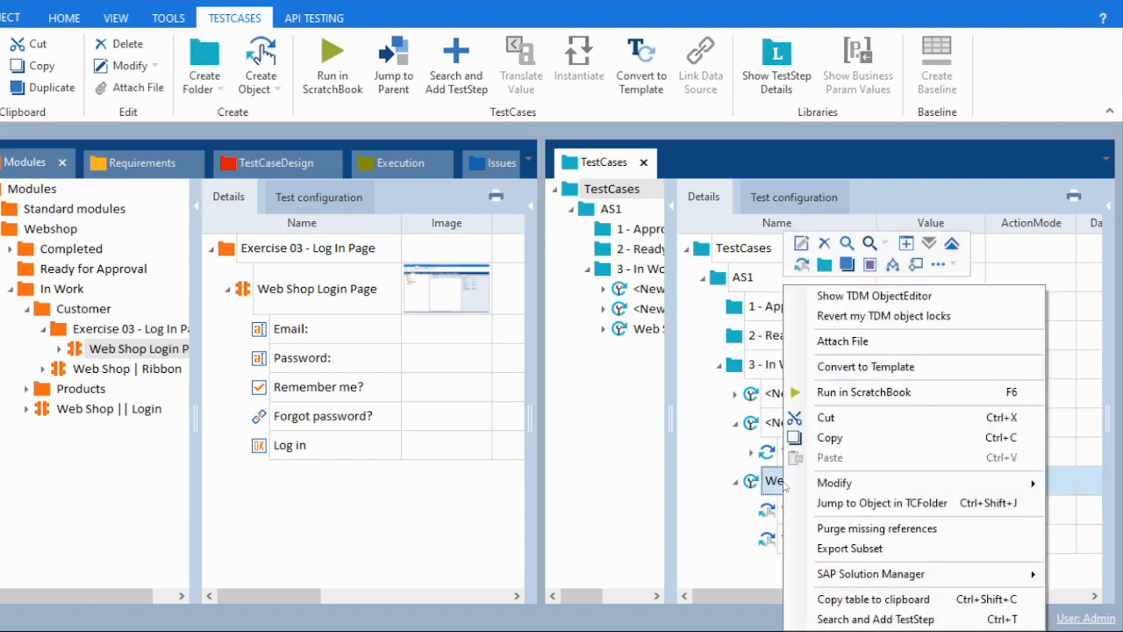
left_click(826, 265)
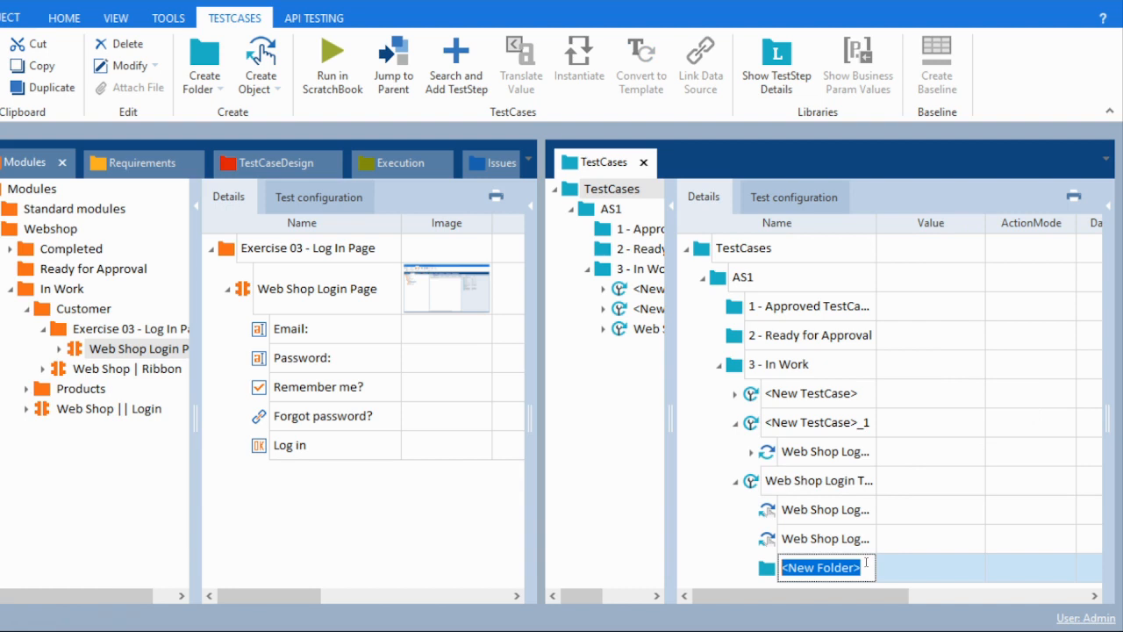
type("Pre")
type(" test")
type(" cond")
type("ition")
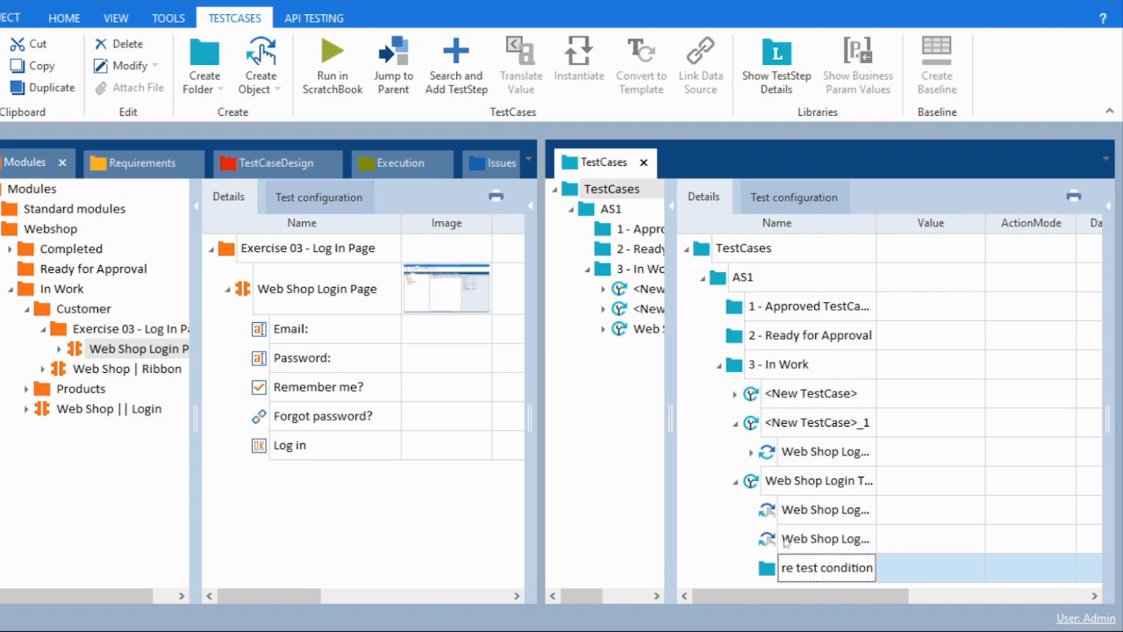
Create a folder named Steps to Recreate inside Web Shop Login Test Case 1
right_click(816, 483)
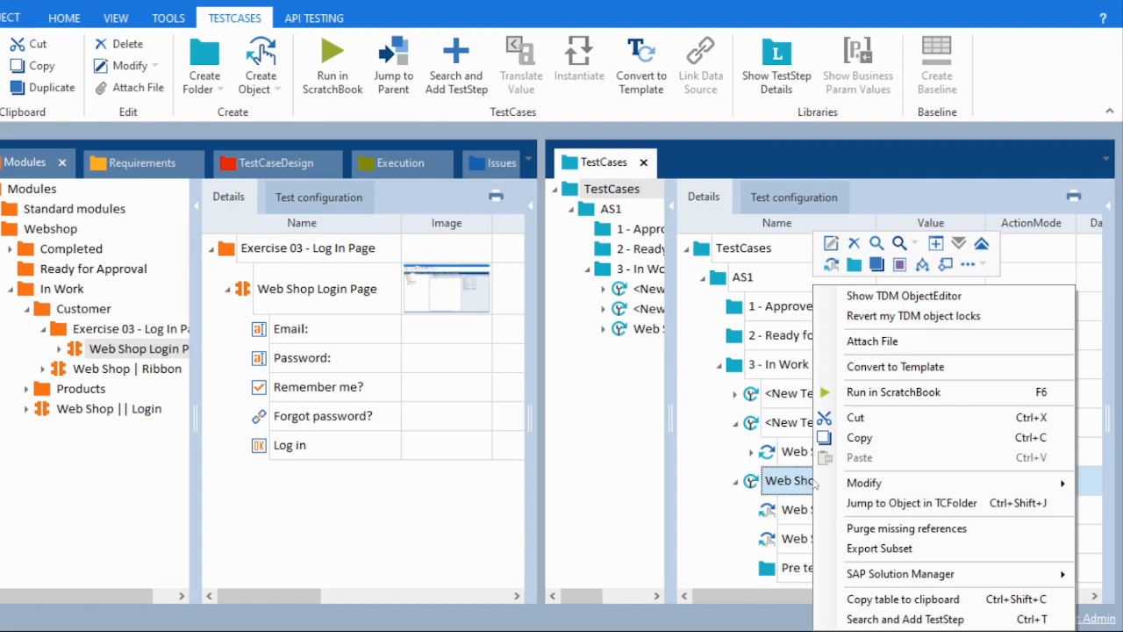
left_click(854, 264)
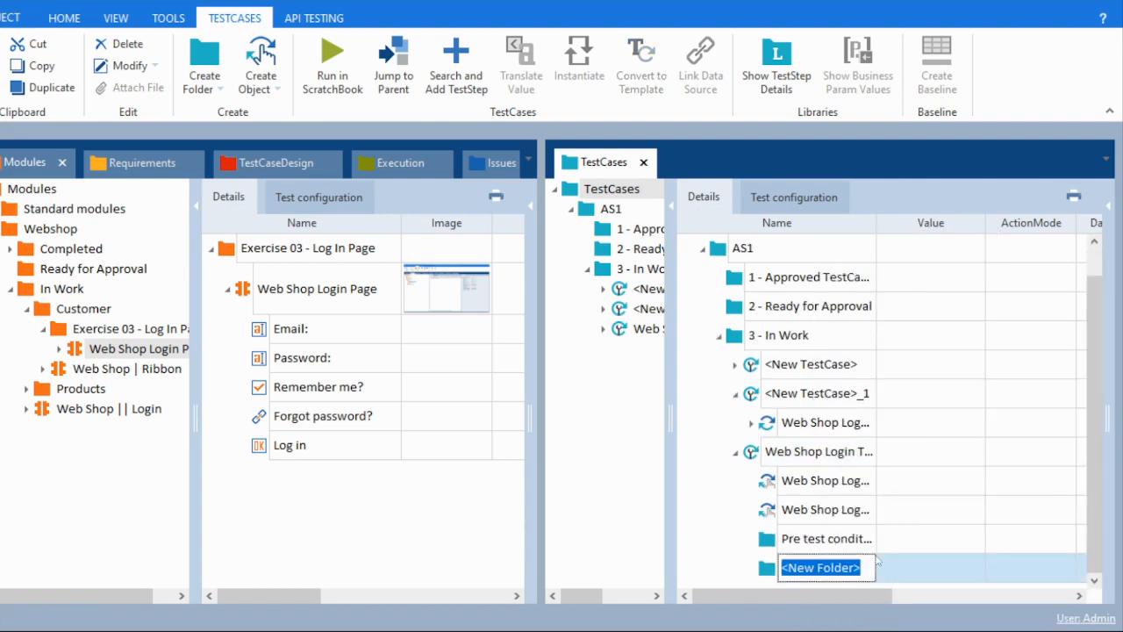
type("Steps to")
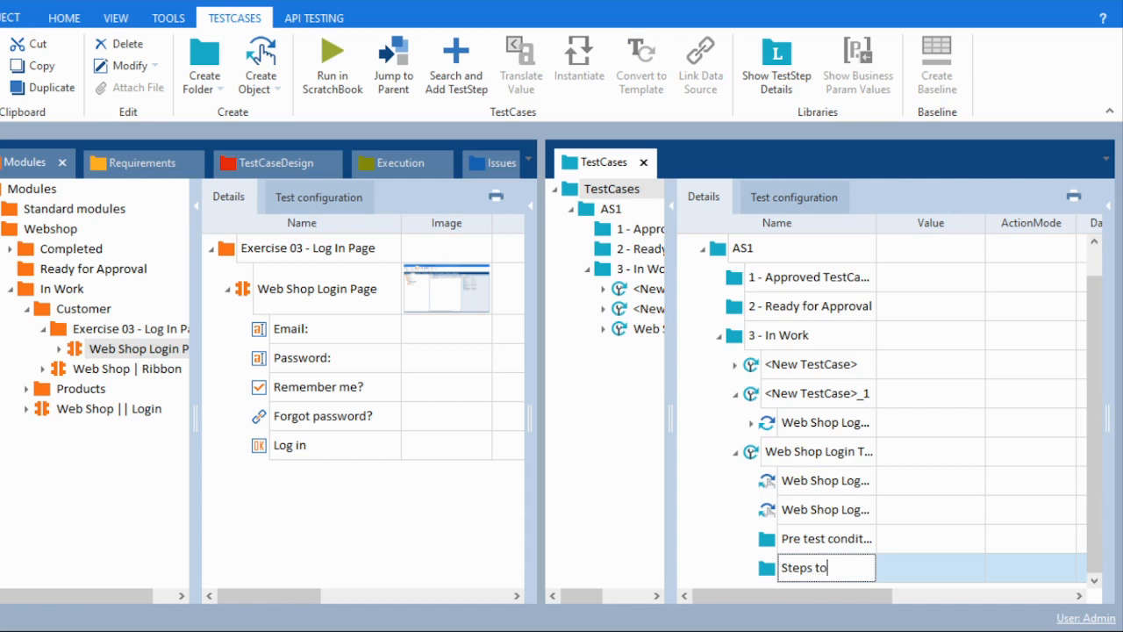
type(" Recreate")
left_click(790, 544)
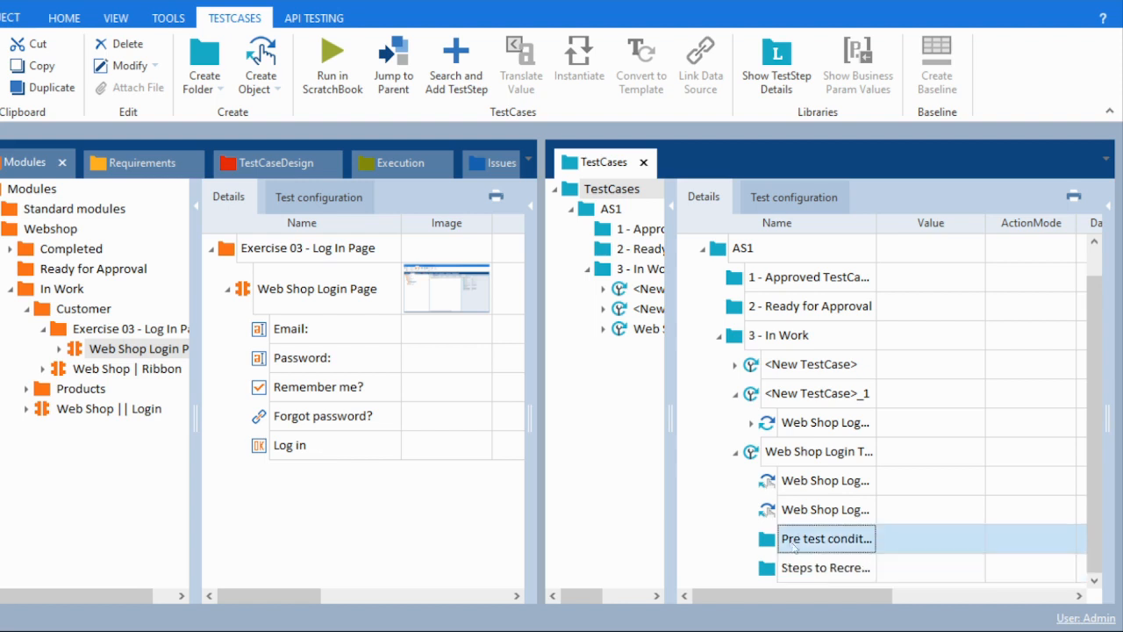
left_click(812, 574)
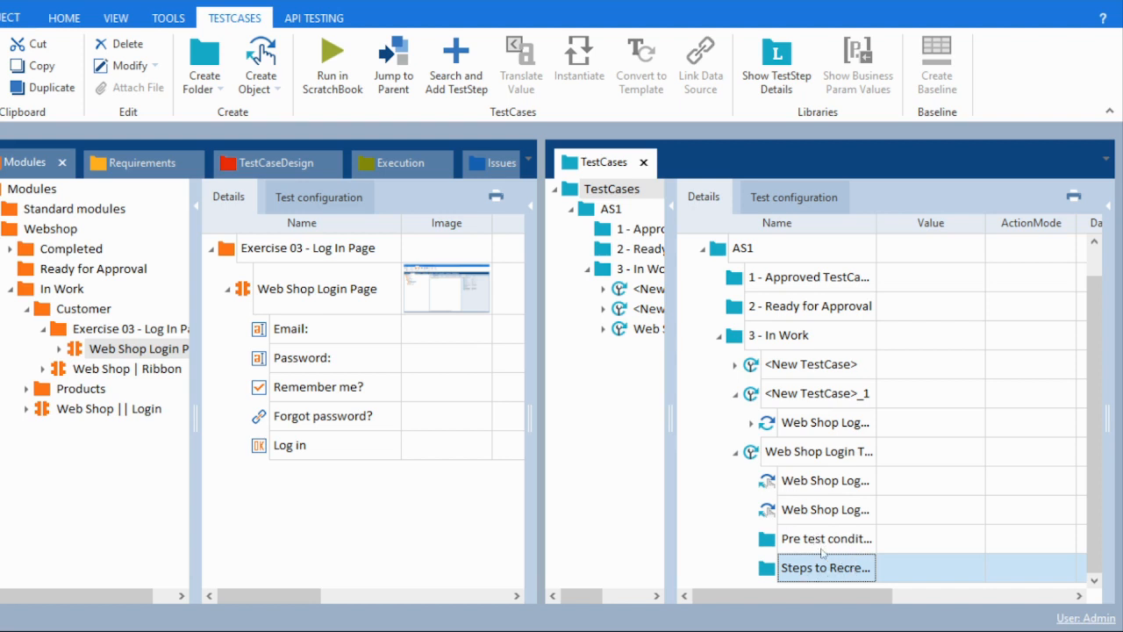
Create a folder named Post Condition inside Web Shop Login Test Case 1
right_click(790, 456)
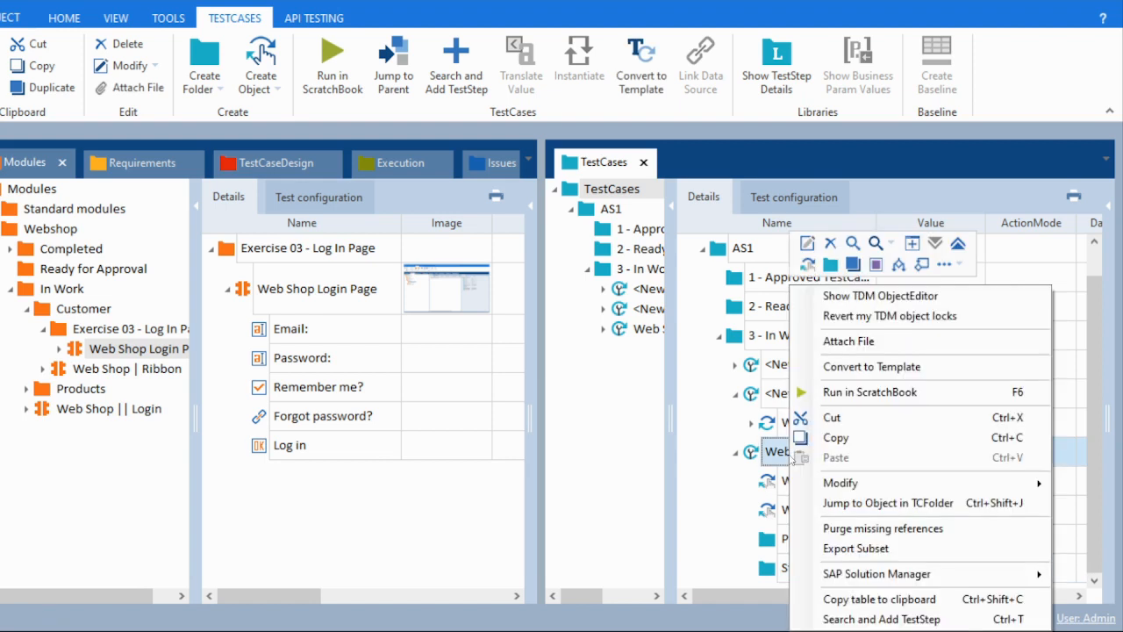
left_click(830, 265)
type("Post Con")
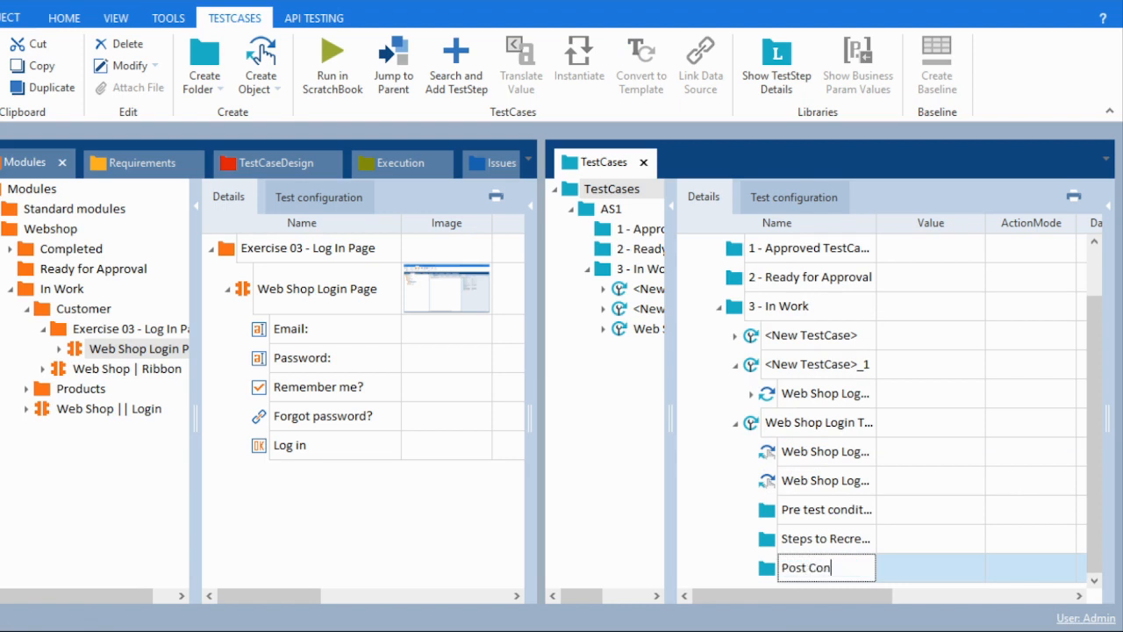
type("dition")
left_click(833, 547)
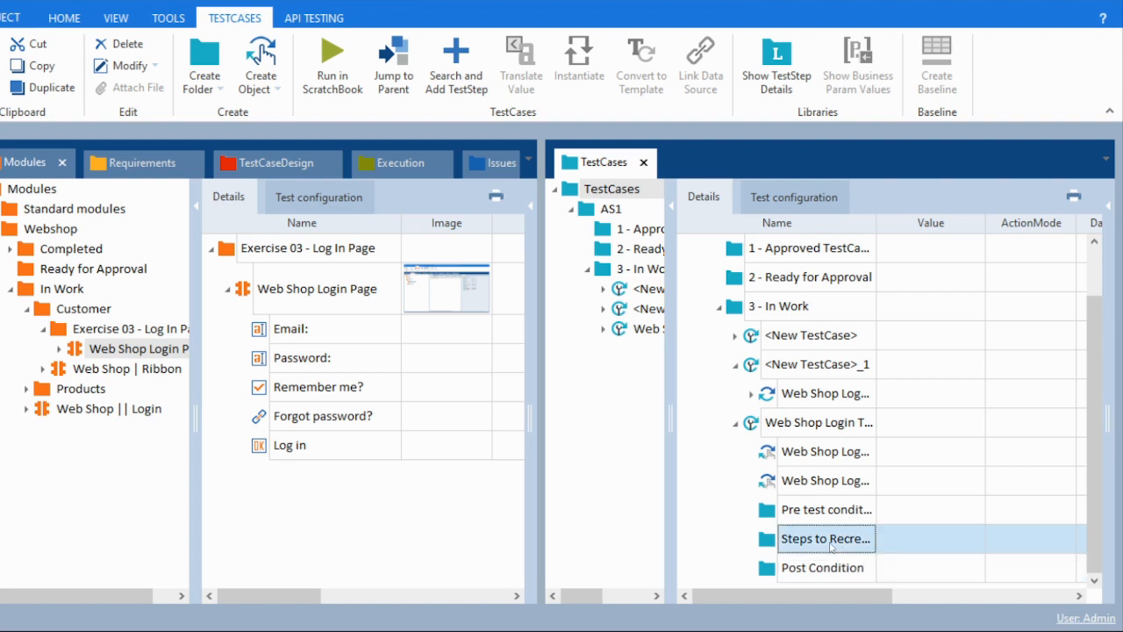
left_click(805, 570)
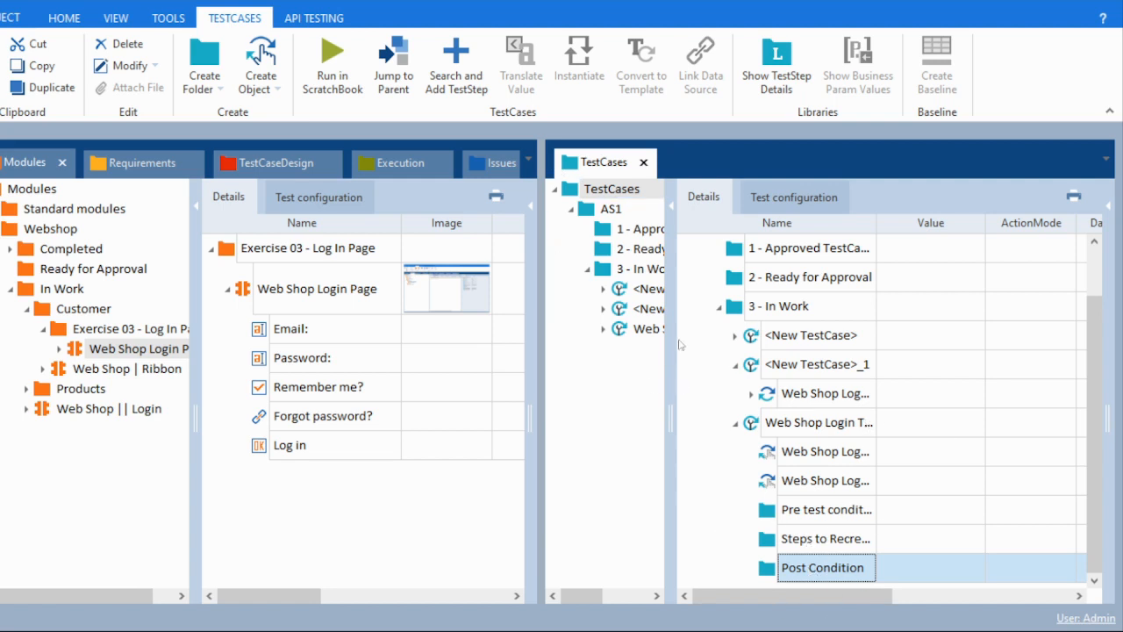
Hide the TestCases navigation tree to widen the details table and examine the WorkState column
left_click(671, 209)
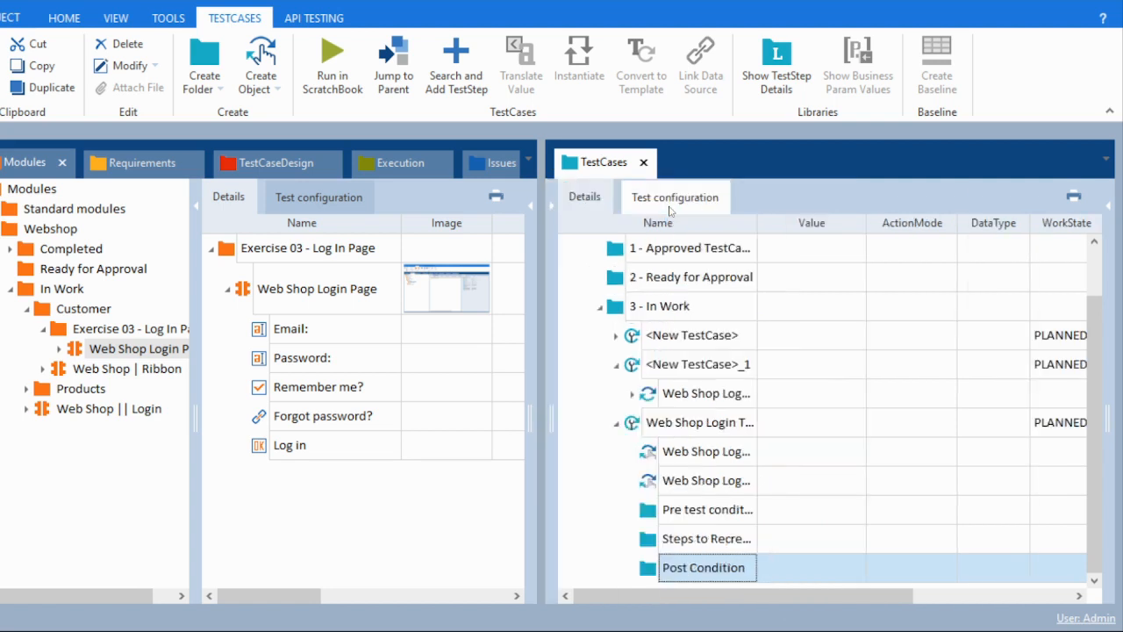
left_click(1080, 595)
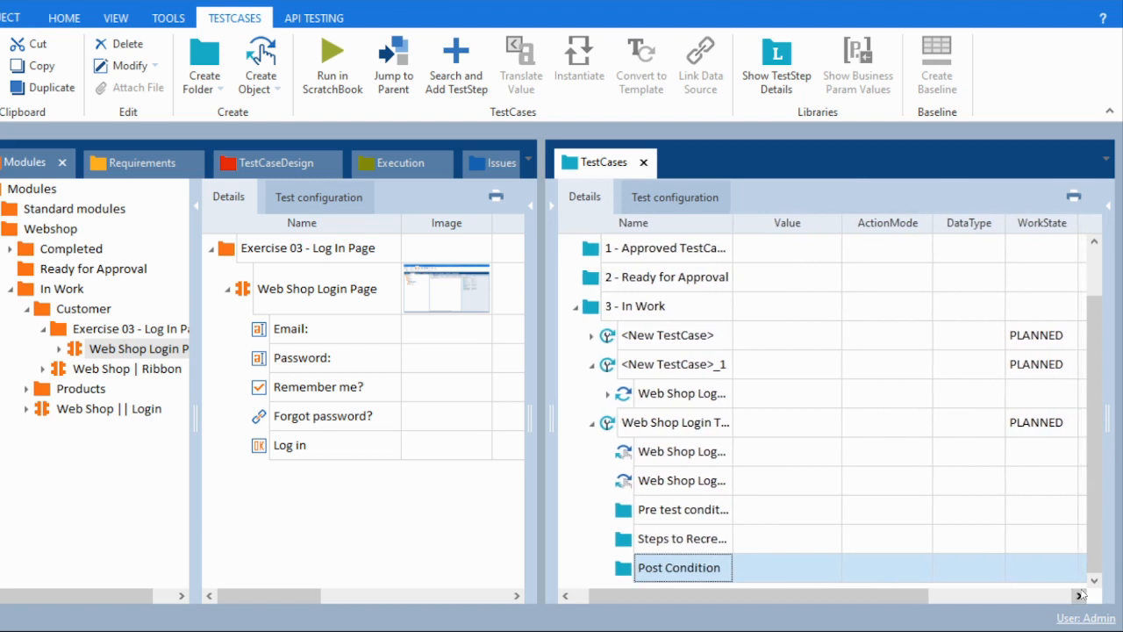
left_click_drag(907, 590, 964, 590)
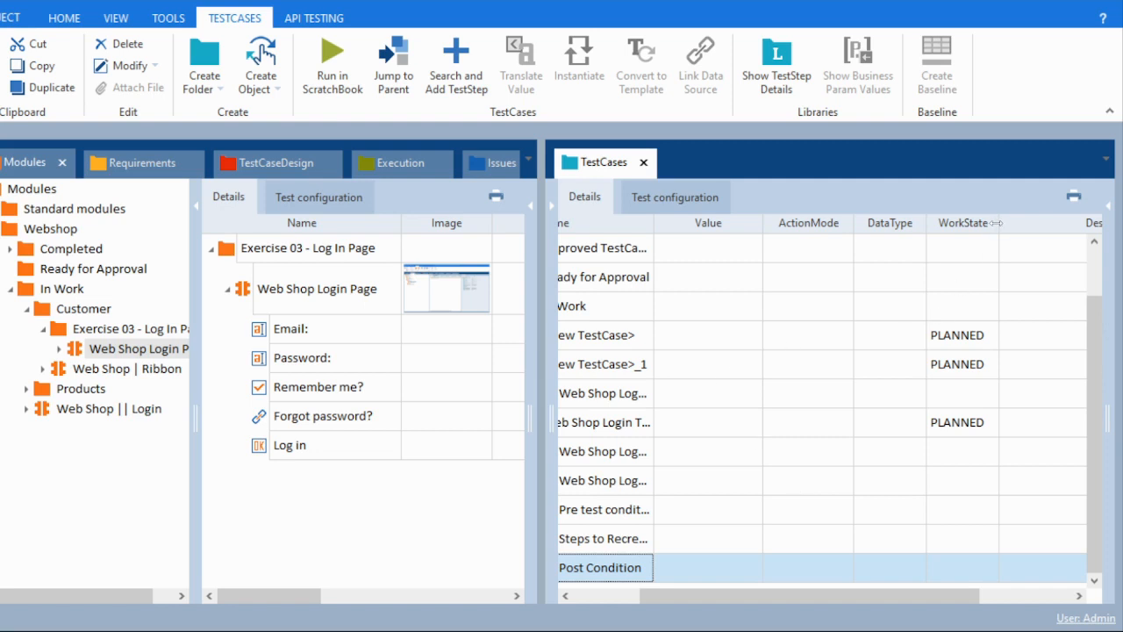
left_click(977, 224)
left_click(992, 332)
scroll(622, 341, "left", 3)
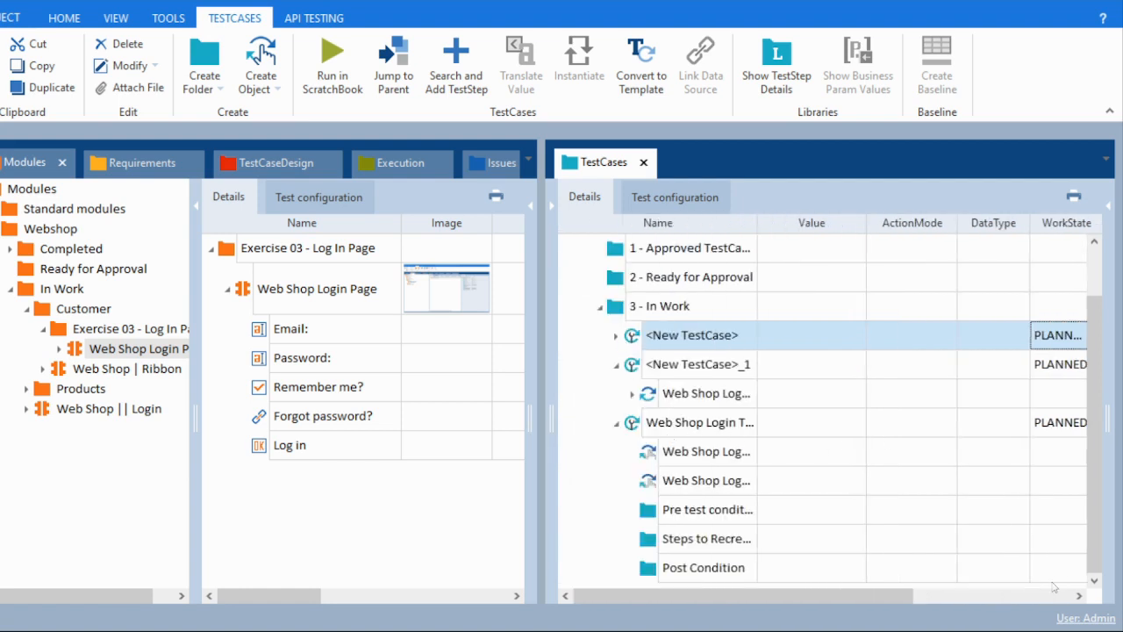
Switch the WorkState of Web Shop Login Test Case 1 to IN_WORK, to COMPLETED and back to PLANNED
left_click(1079, 596)
left_click(1078, 596)
left_click(1078, 596)
left_click(1060, 425)
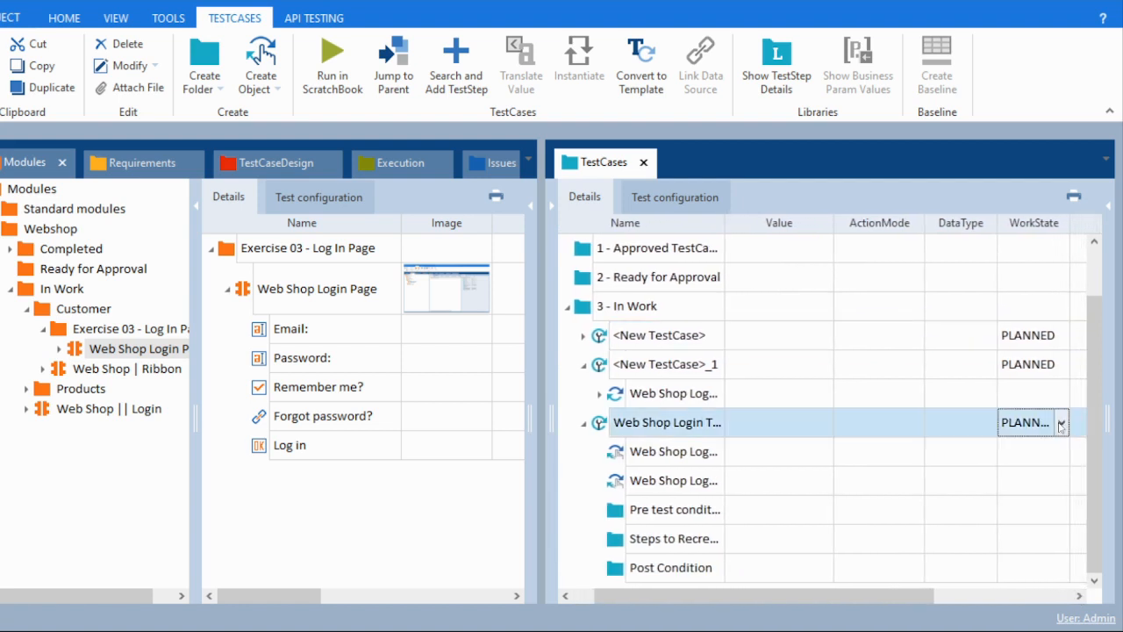
left_click(1061, 425)
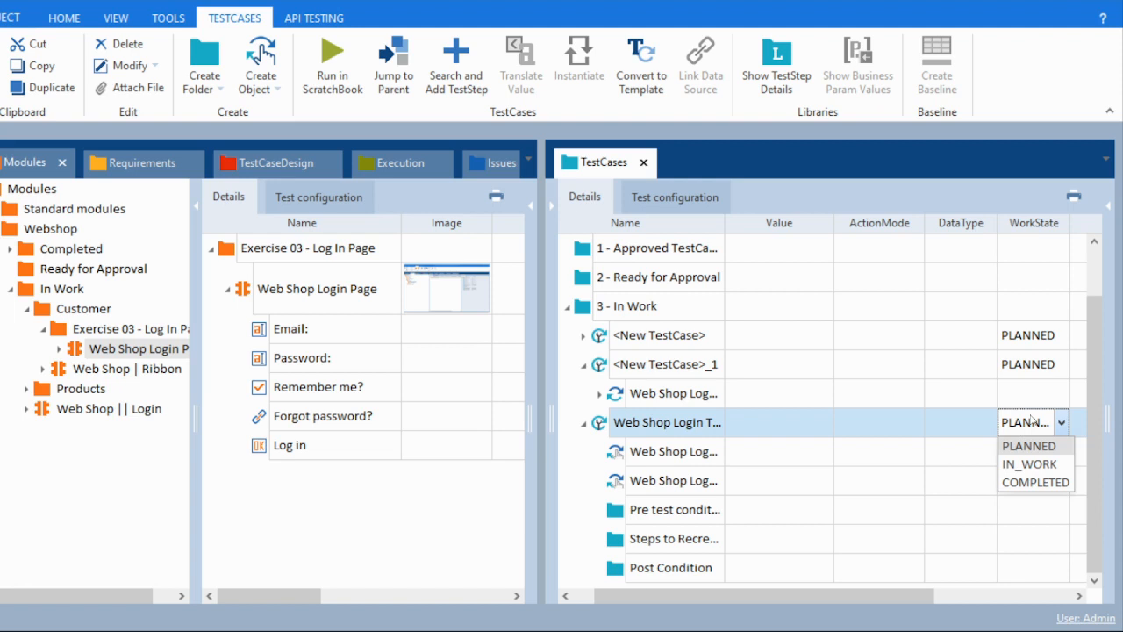
left_click(1017, 465)
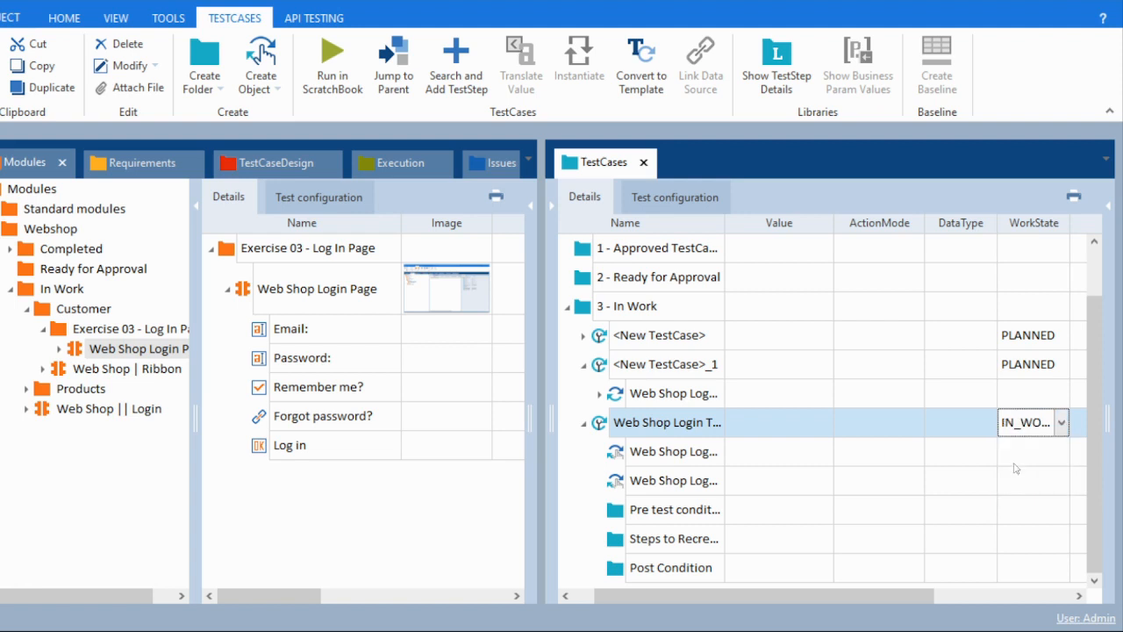
left_click(1062, 422)
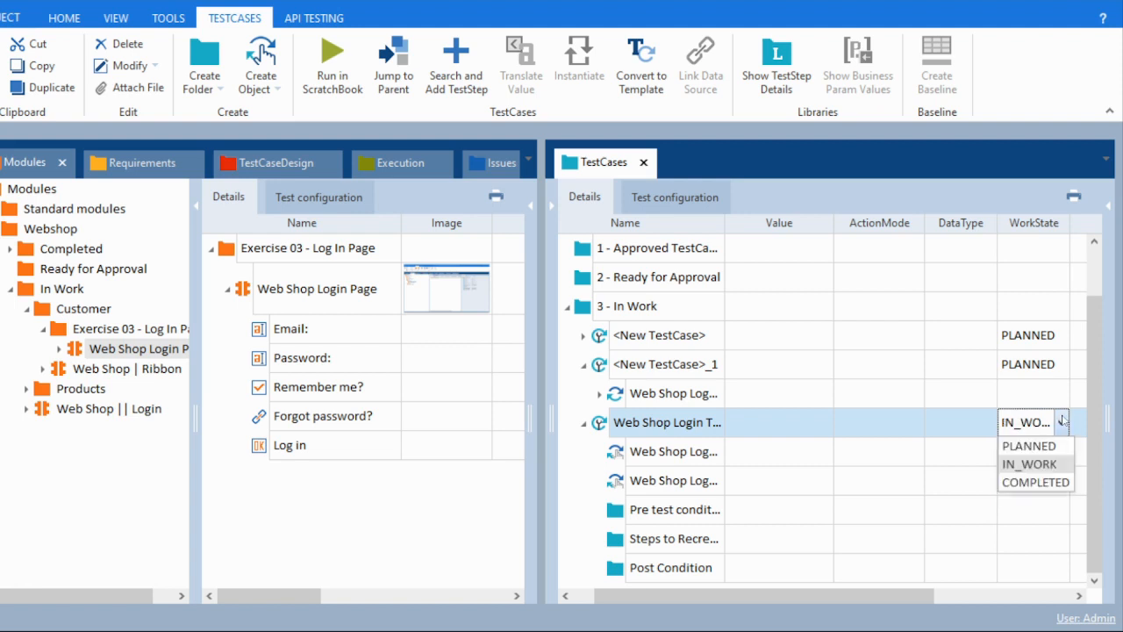
left_click(1035, 483)
left_click(1060, 421)
left_click(1021, 445)
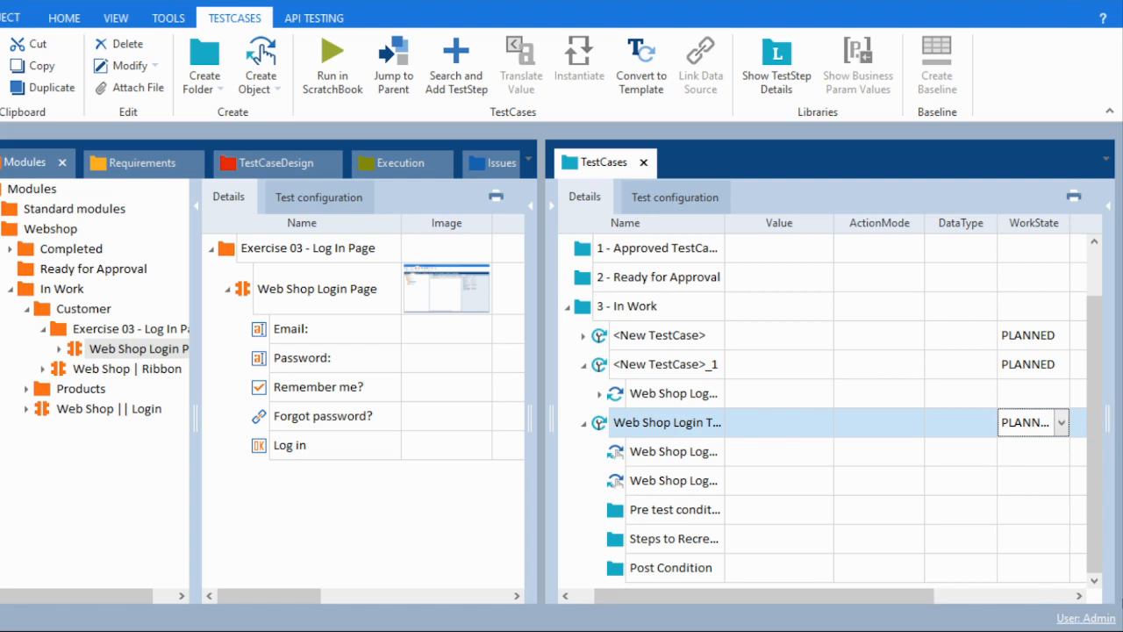
Examine the additional columns offered by the Column Chooser for the TestCases details table and close it
left_click_drag(917, 598, 1071, 599)
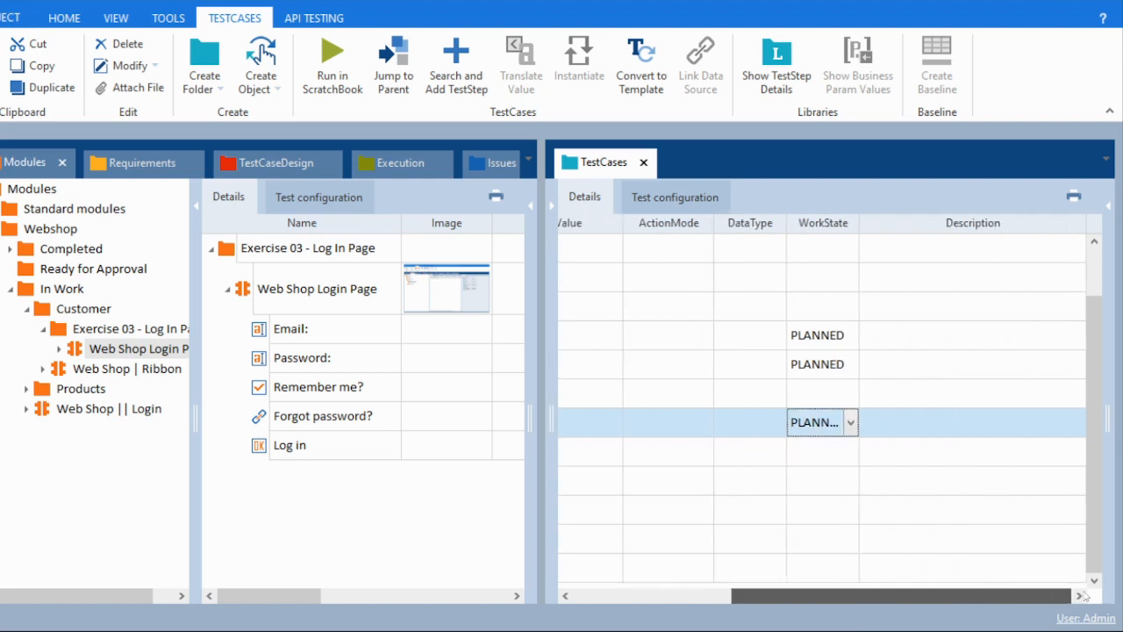
right_click(932, 225)
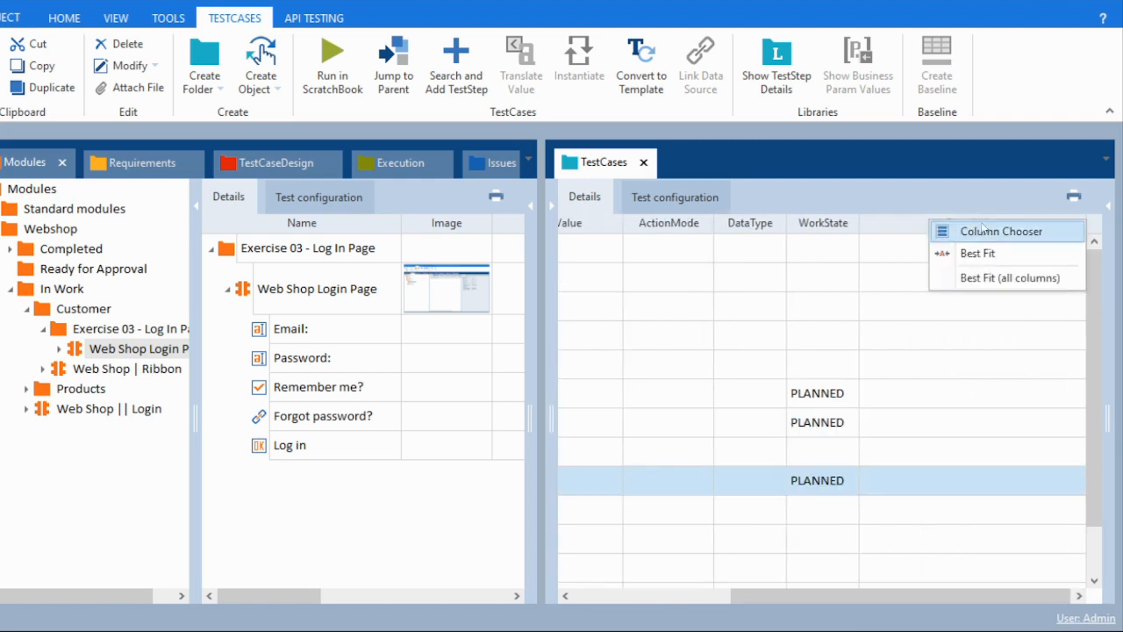
left_click(983, 230)
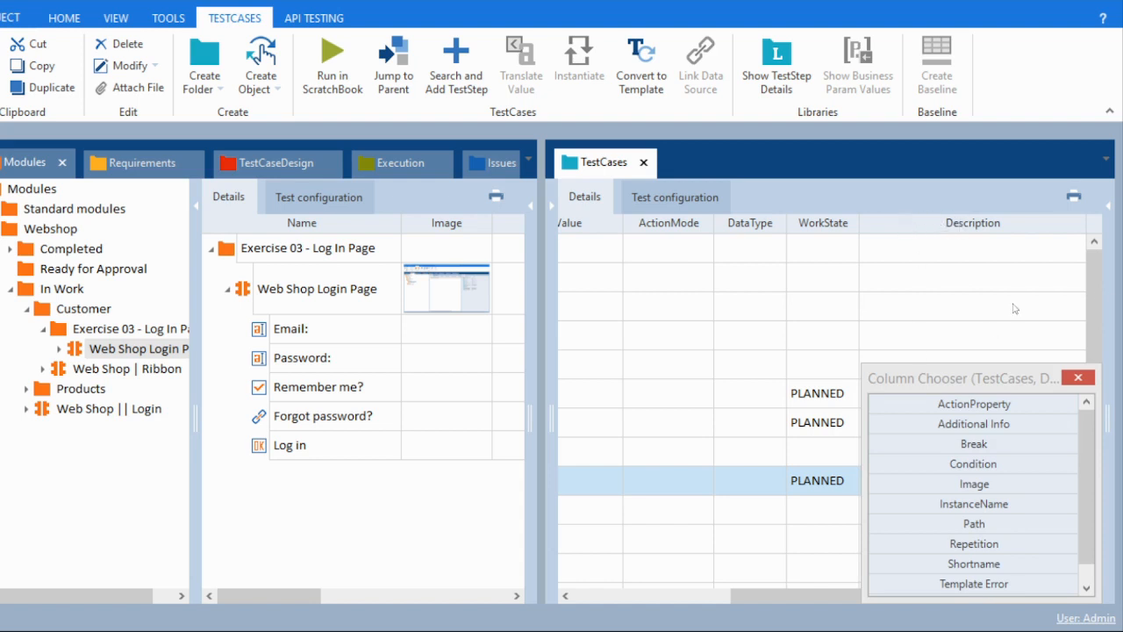
left_click(1077, 378)
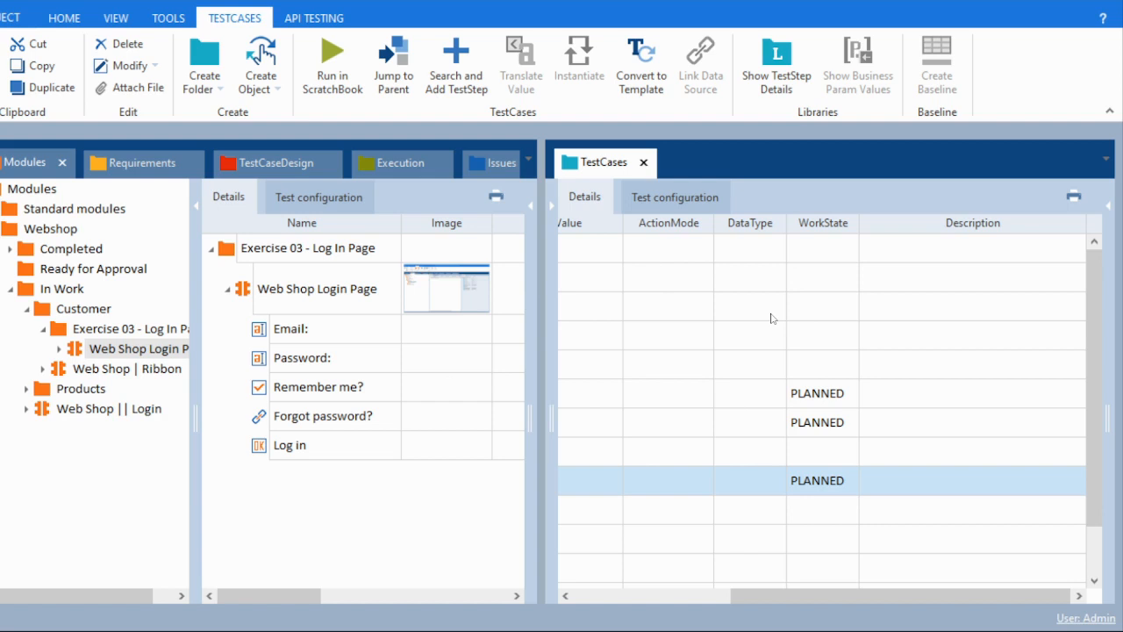
left_click_drag(746, 600, 588, 599)
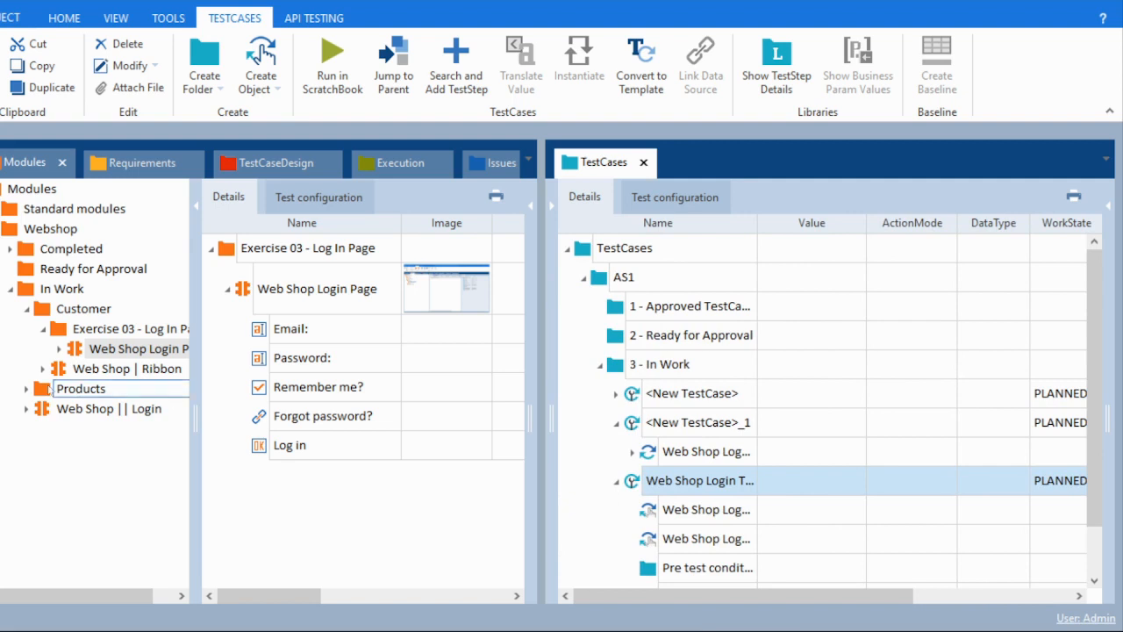
Delete the second Web Shop Login Page test step from Web Shop Login Test Case 1
left_click(122, 349)
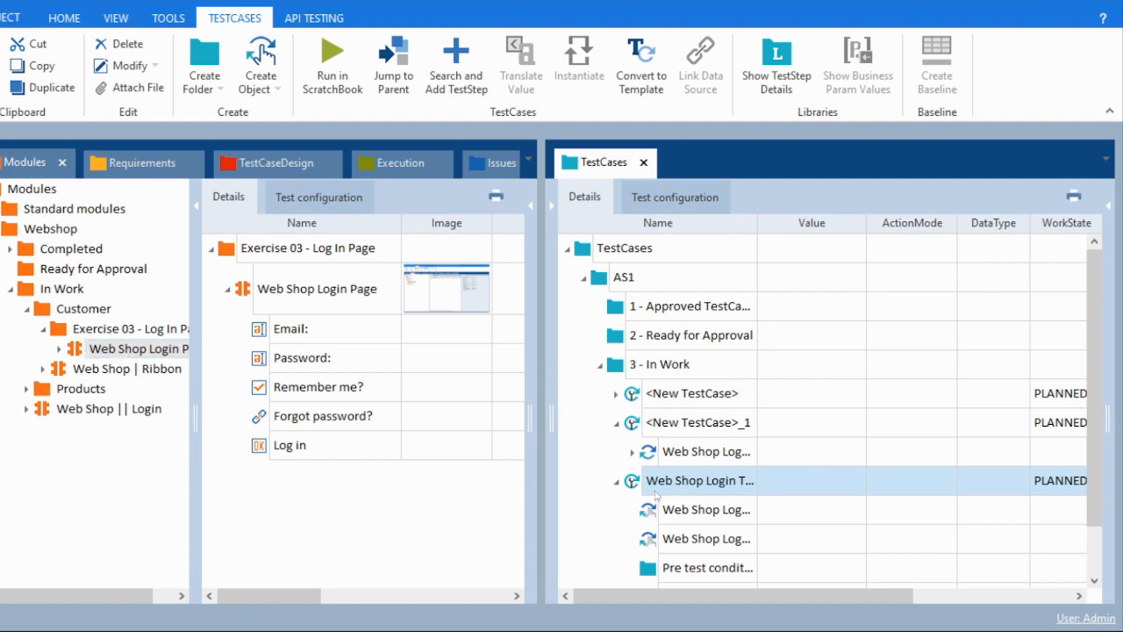
left_click(617, 484)
left_click(617, 484)
left_click(687, 510)
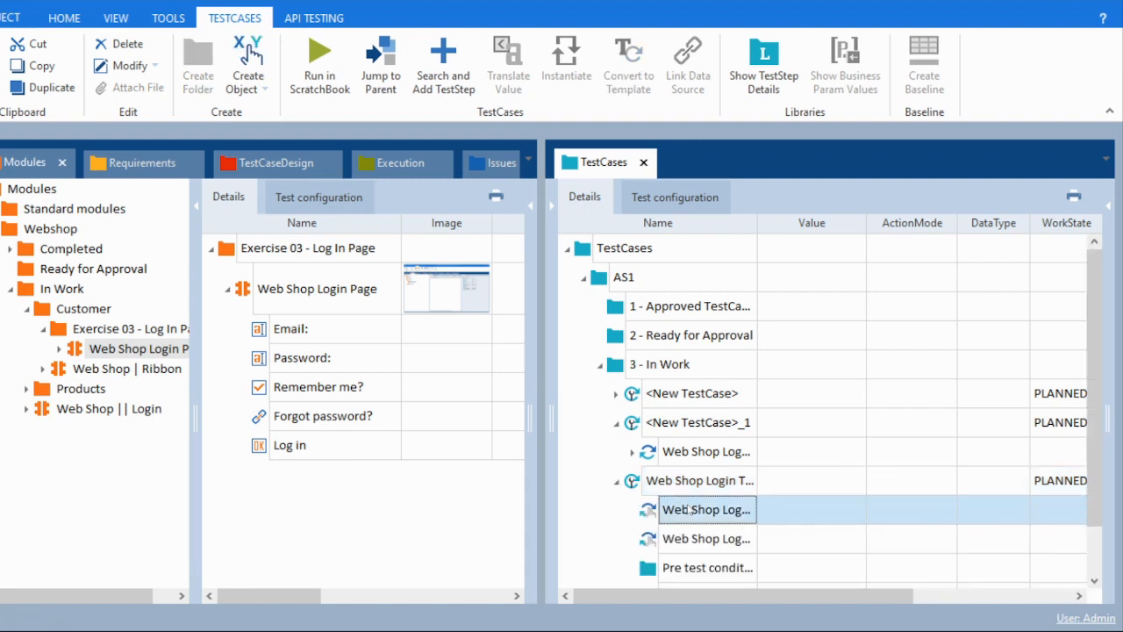
scroll(800, 505, "down", 1)
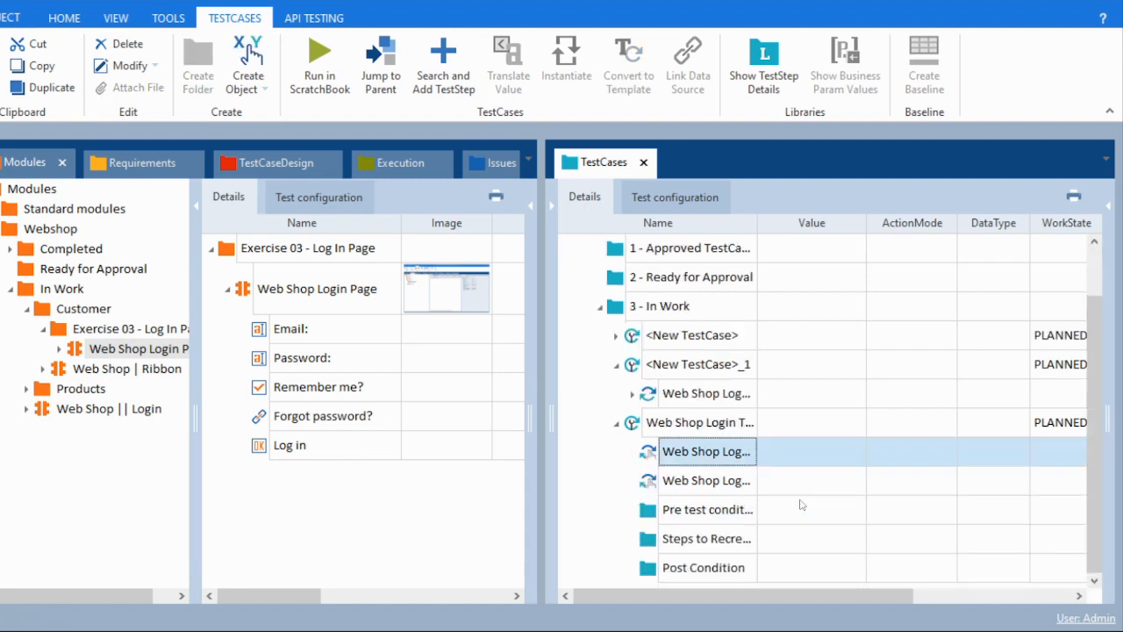
left_click(700, 481)
right_click(701, 484)
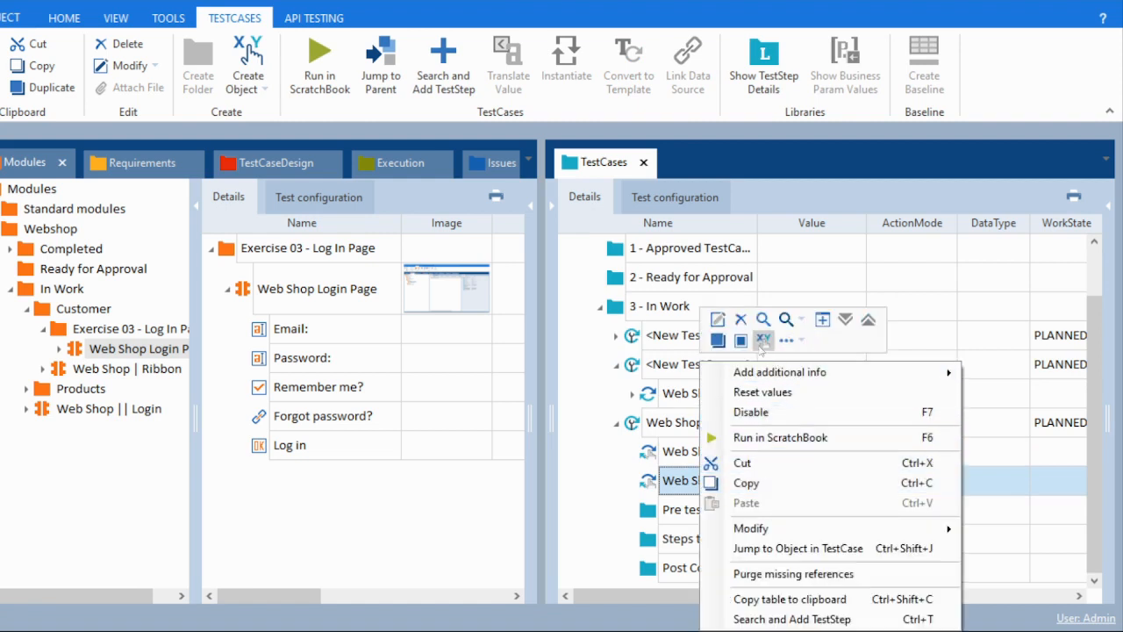
left_click(741, 321)
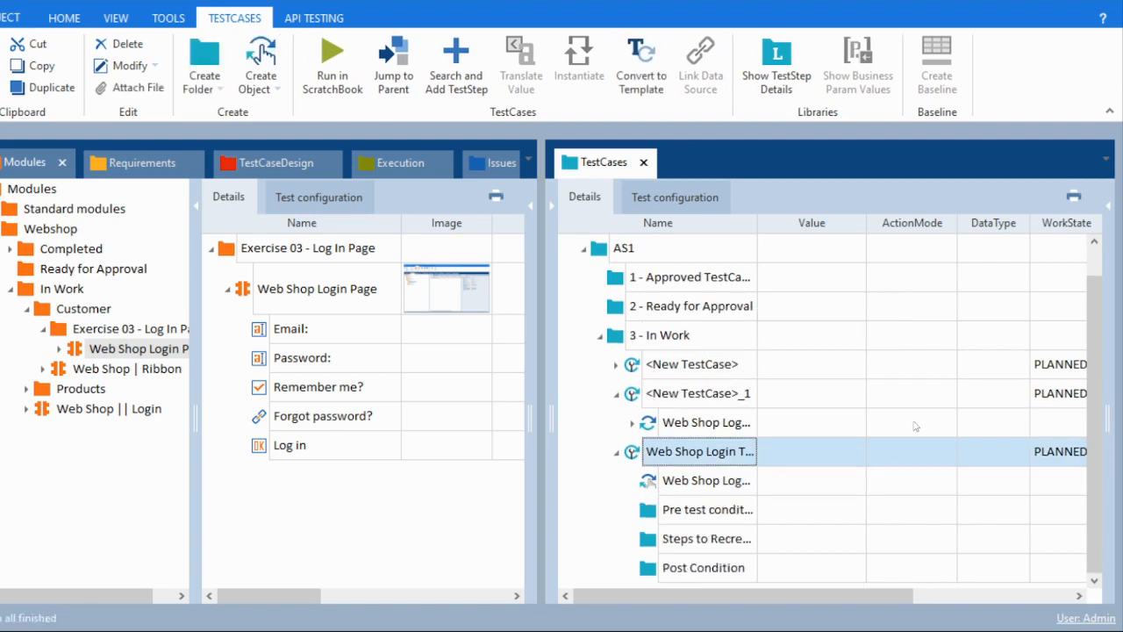
Collapse Web Shop Login Test Case 1 and expand the test step under <New TestCase>_1 to examine its attributes
left_click(615, 454)
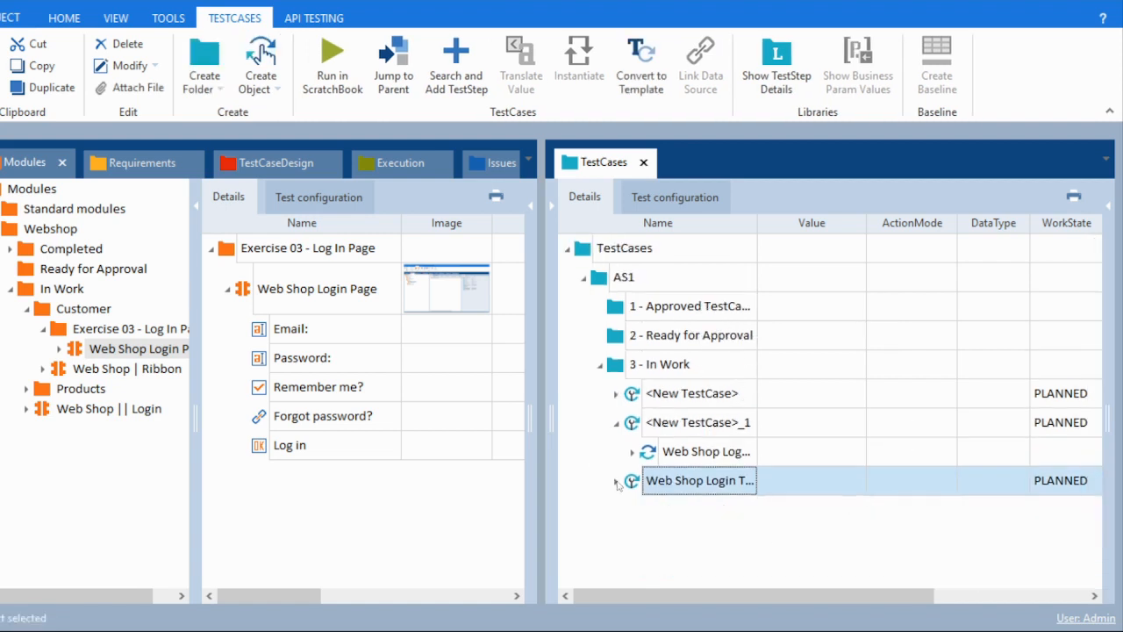
left_click(631, 452)
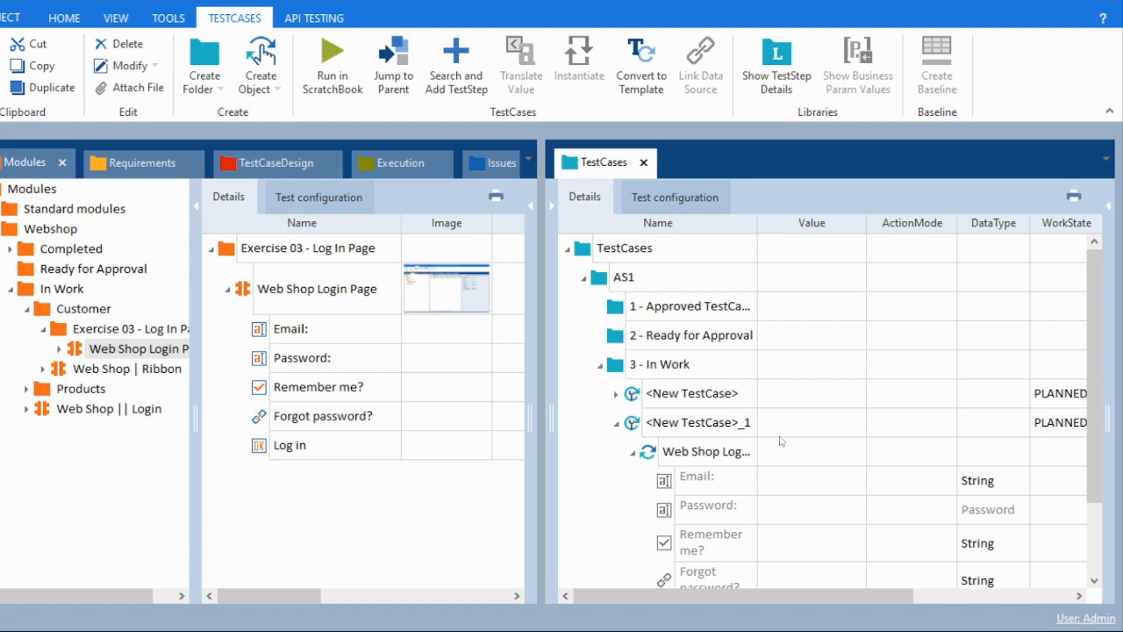
Display the properties of the Exercise 03 - Log In Page module folder and of Web Shop Login Test Case 1
left_click(530, 218)
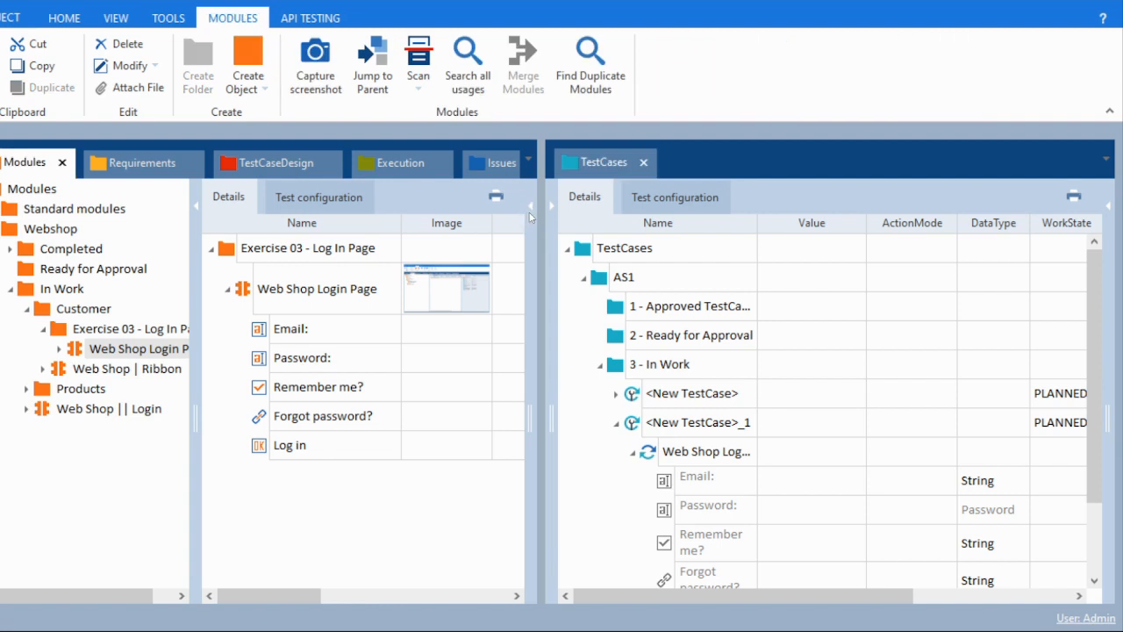
left_click(530, 214)
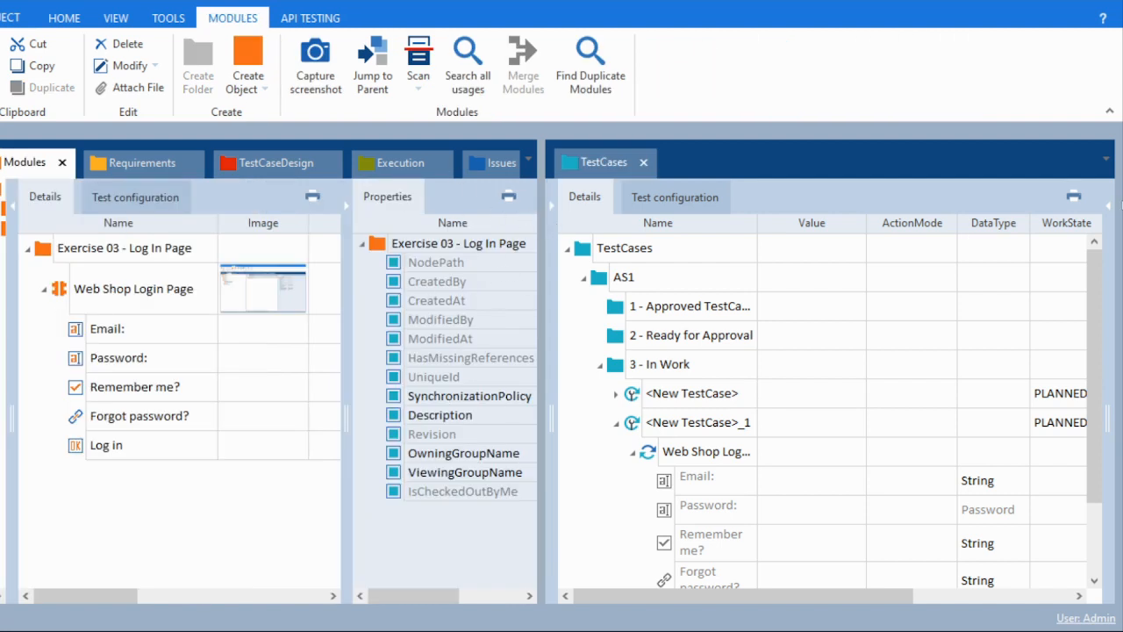
left_click(1106, 216)
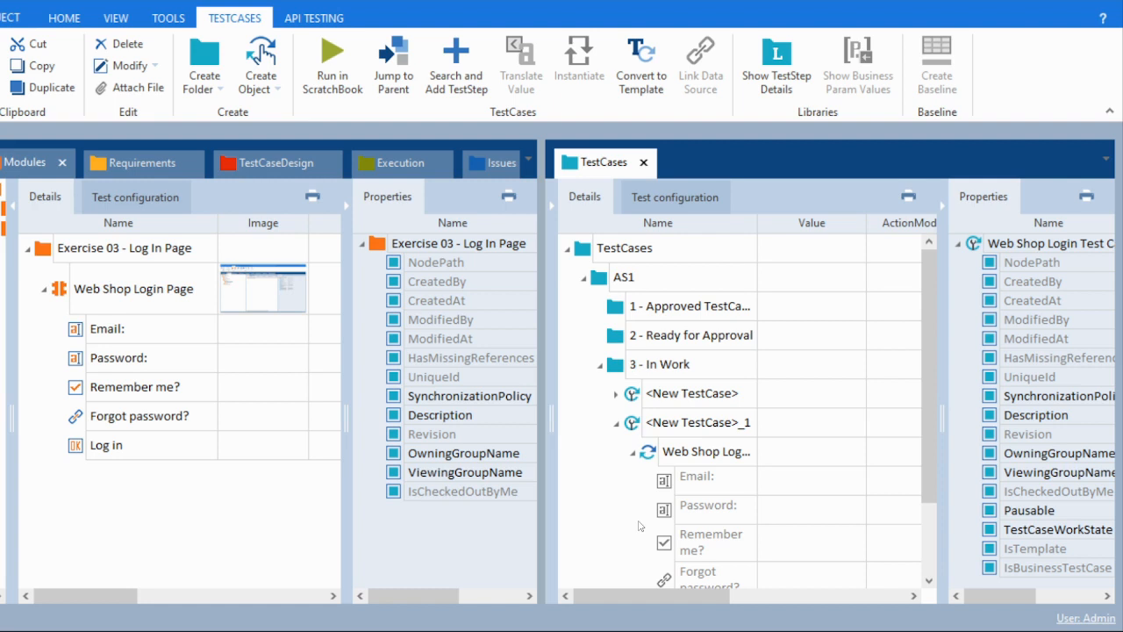
mouse_move(579, 630)
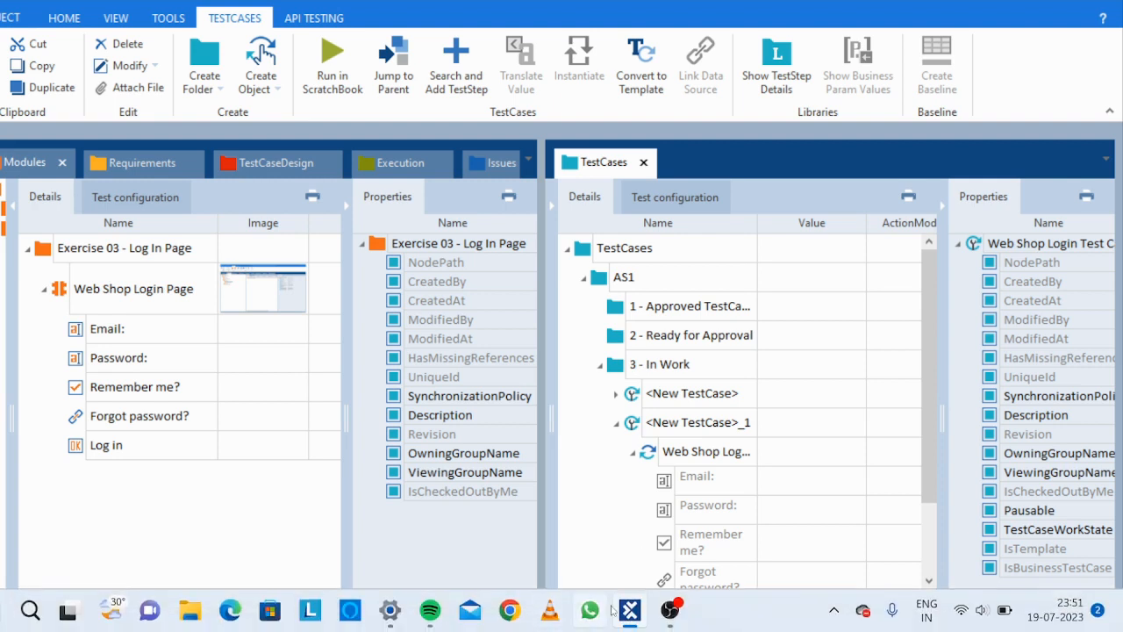